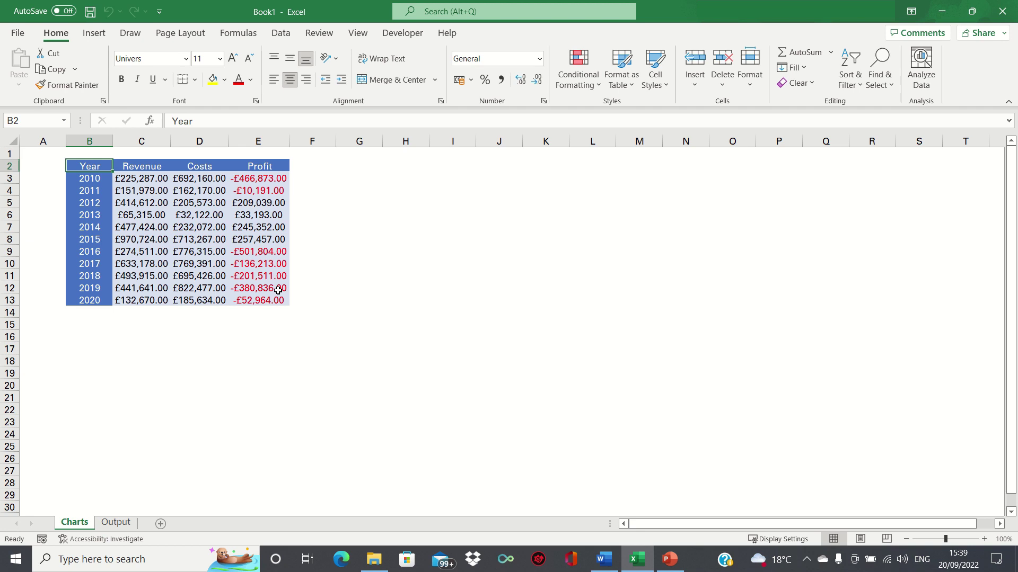
Make row 15 much taller, to a height of 190.80.
key("Right")
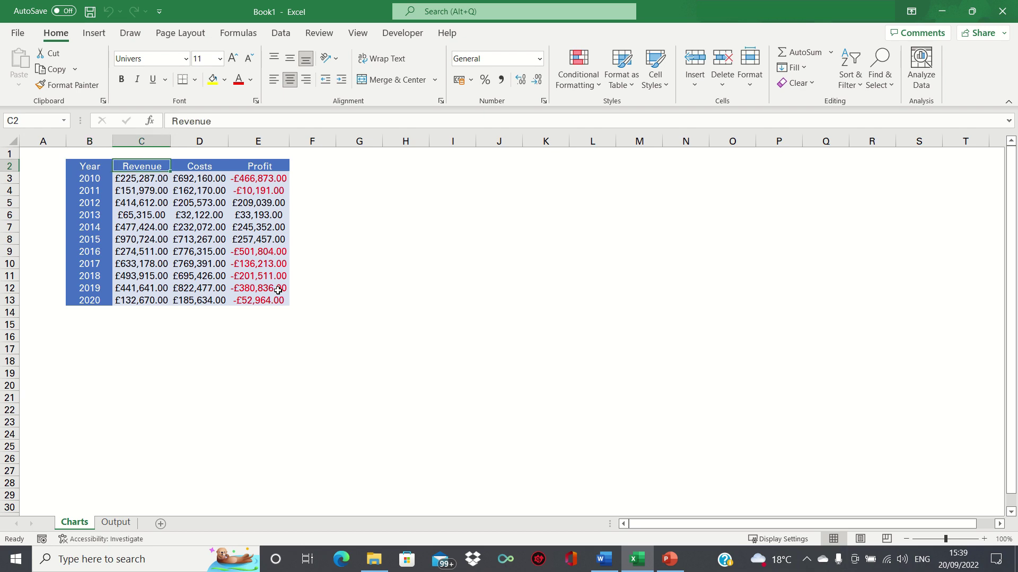
key("Right")
key("Right")
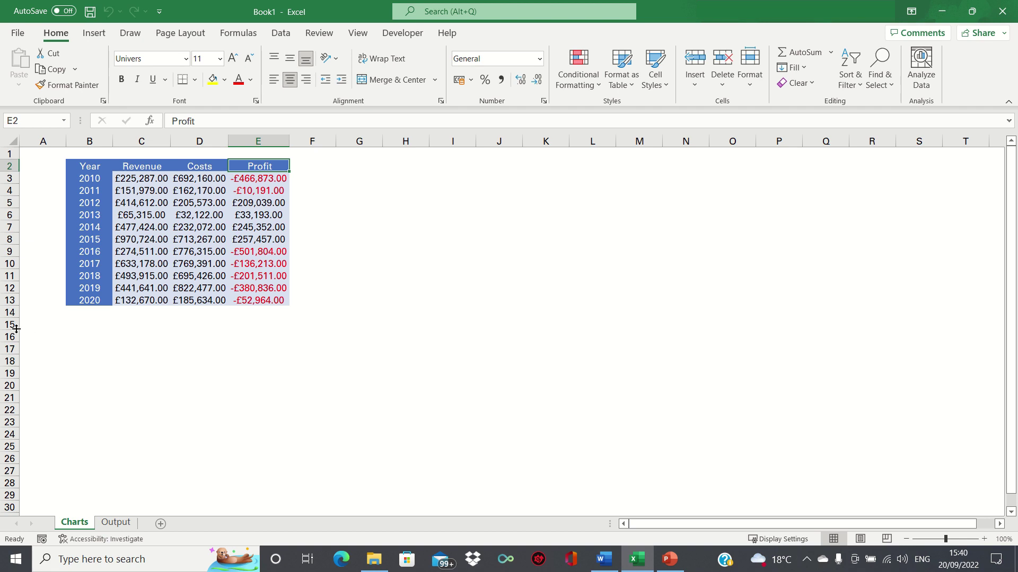
left_click_drag(17, 329, 23, 487)
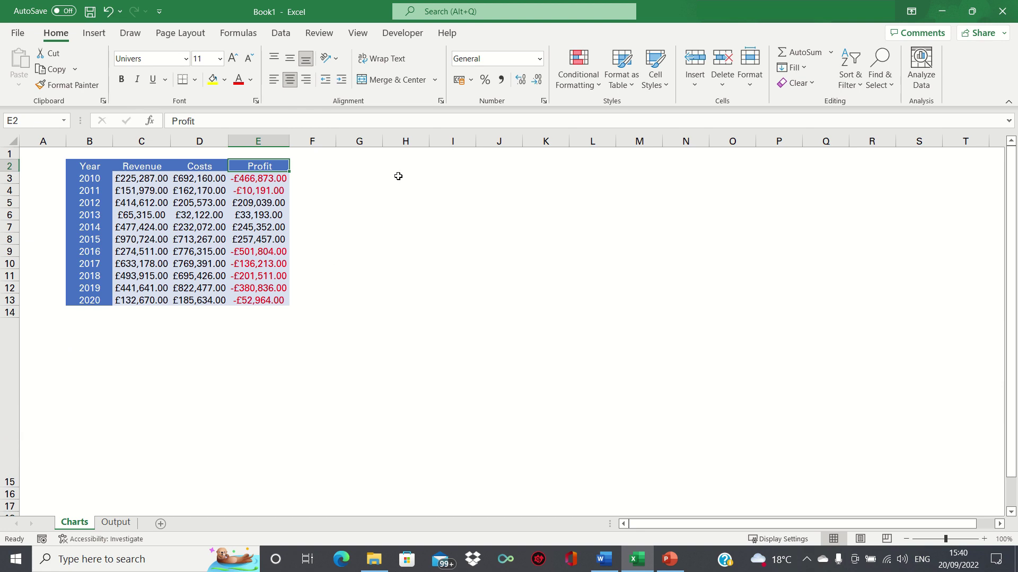
Set the width of columns G and H to 50.
left_click_drag(356, 141, 425, 140)
key("alt+o")
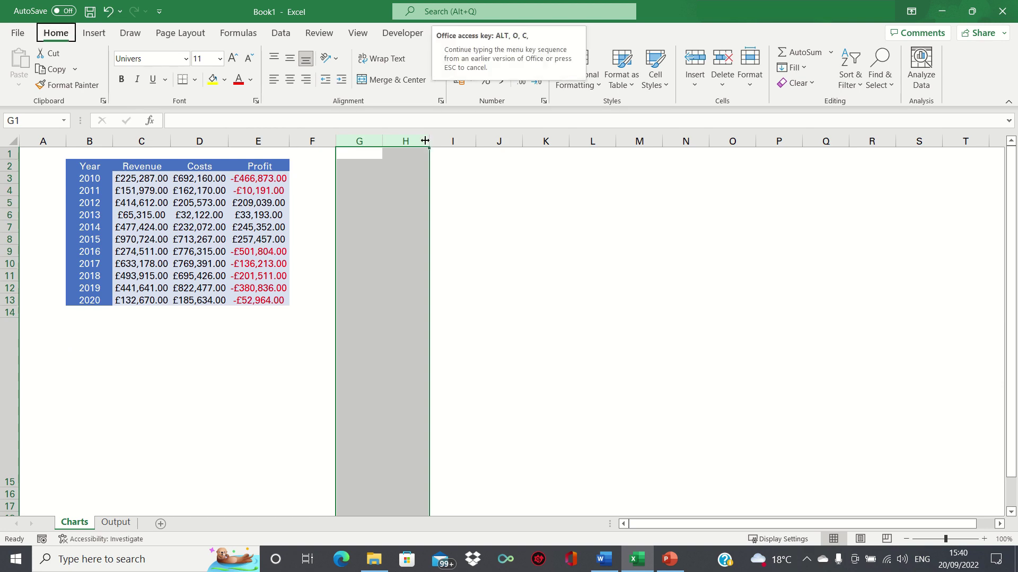
type("cw50")
key("Return")
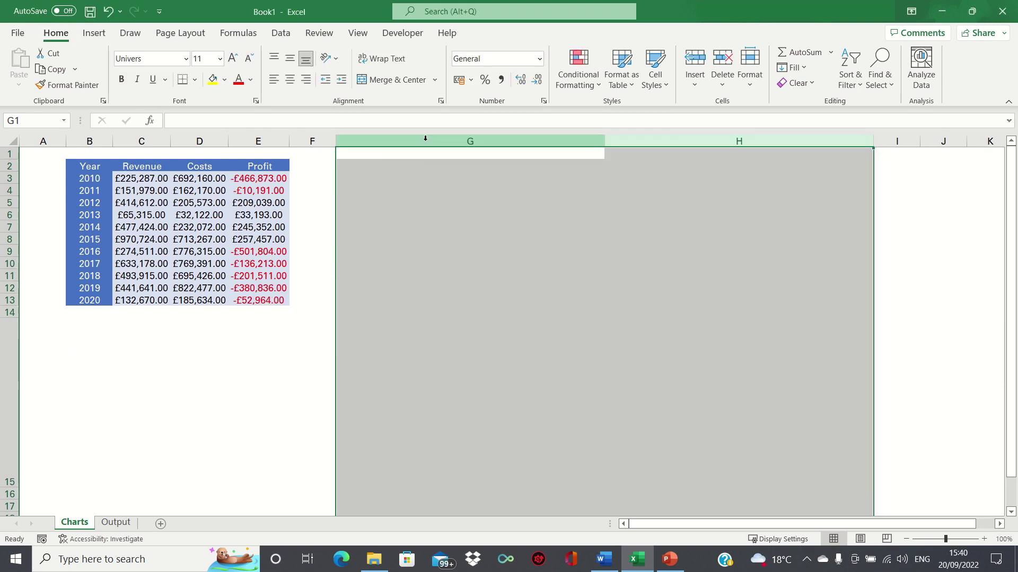
key("Down")
key("Down")
key("Down")
key("Down")
key("Down")
key("Down")
key("Down")
key("Down")
key("Down")
key("Down")
key("Down")
key("Down")
key("Down")
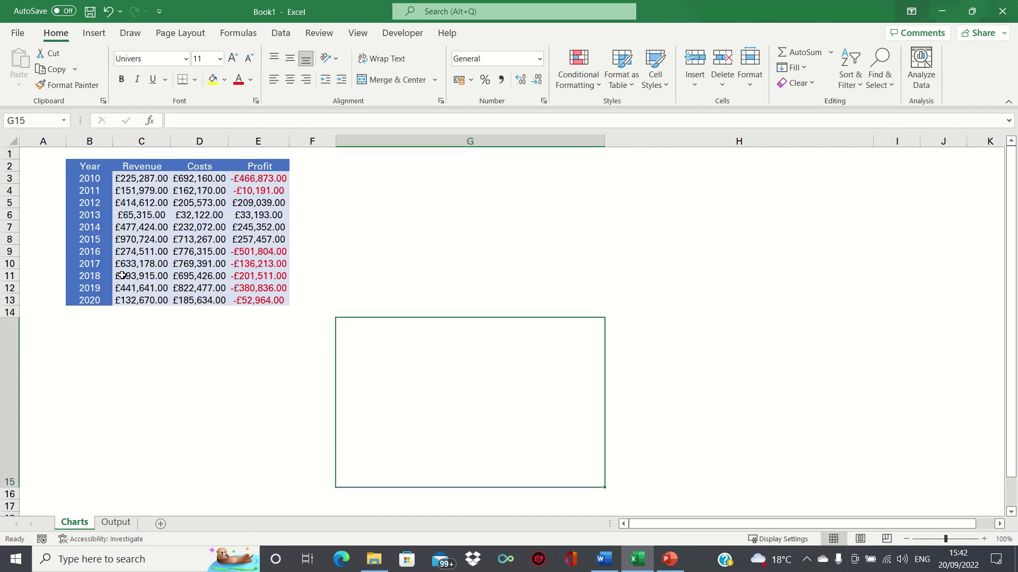
key("ctrl+Up")
key("Left")
key("Left")
key("Left")
key("Left")
key("Left")
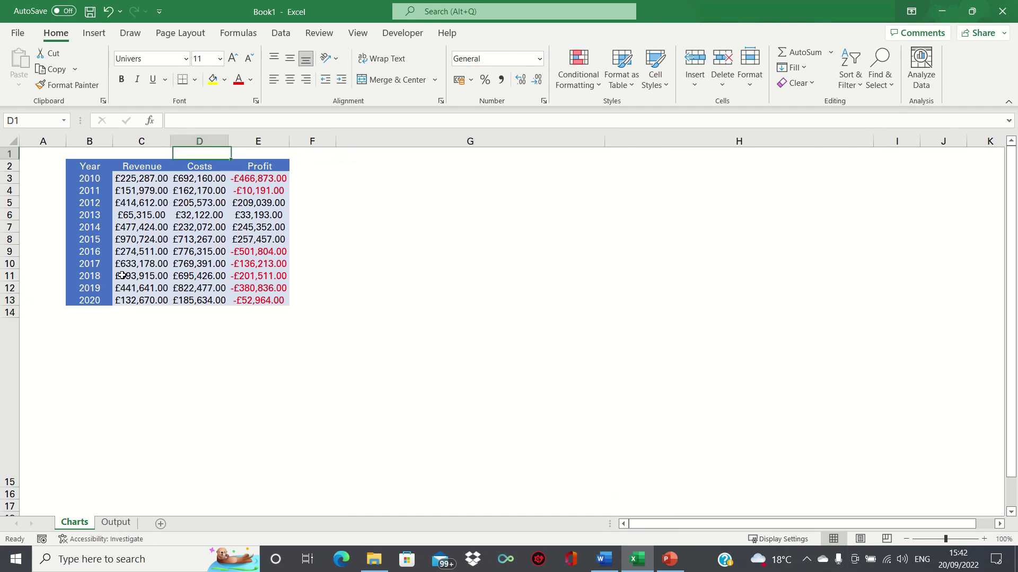
key("Down")
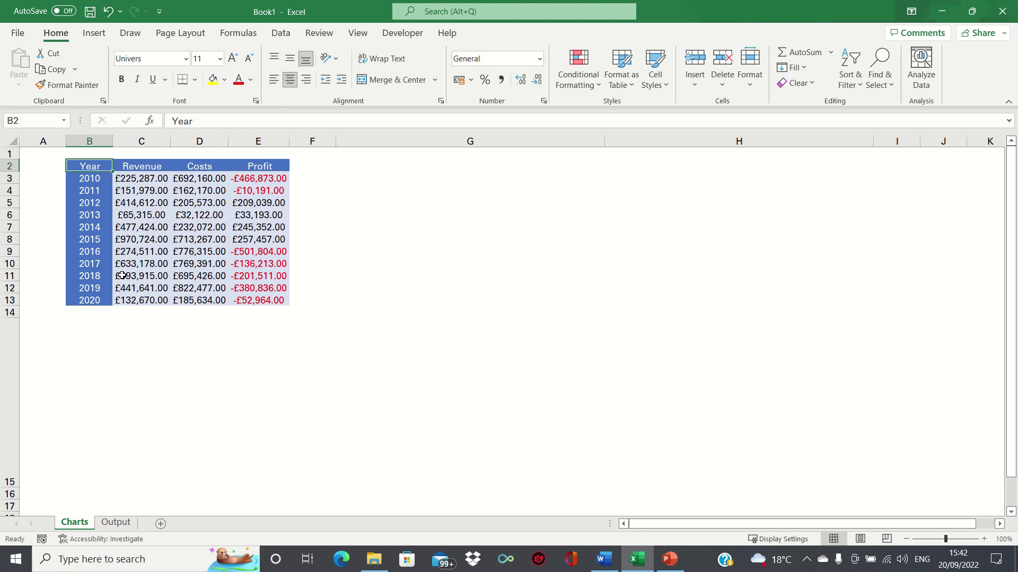
Insert a clustered column chart from the Year and Revenue data in B2:C13.
key("shift+Right")
key("ctrl+shift+Down")
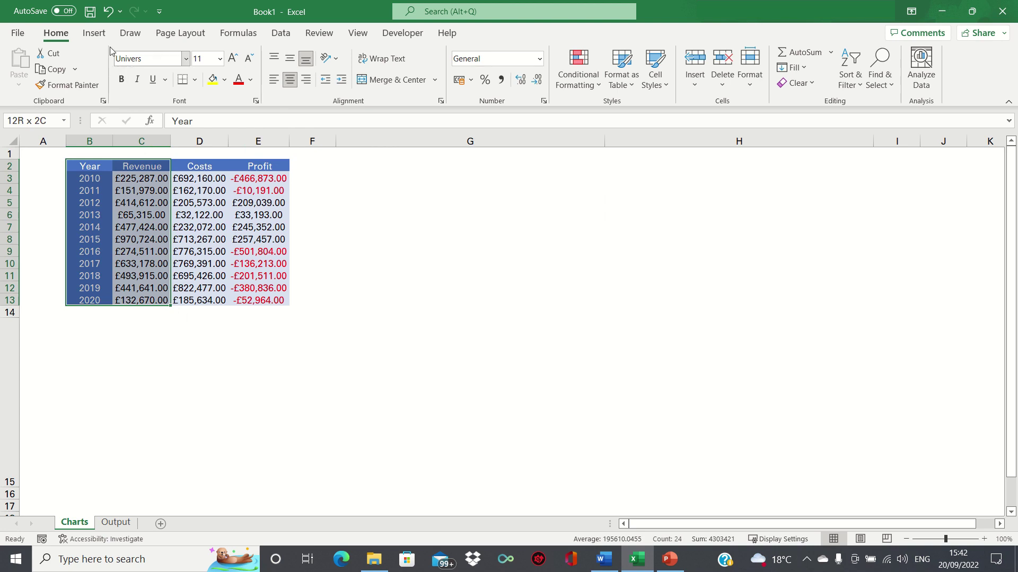
left_click(94, 33)
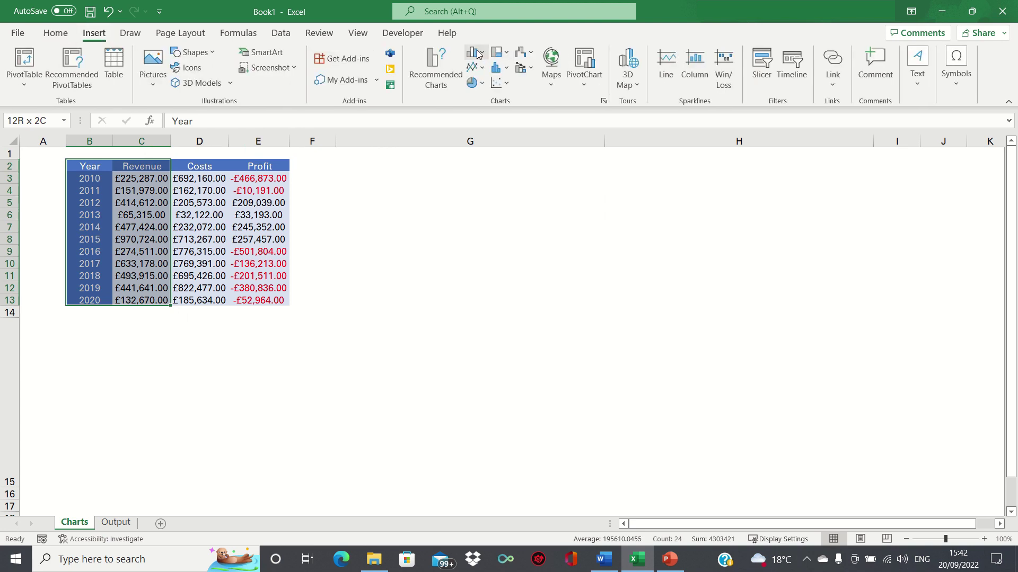
left_click(473, 53)
left_click(480, 107)
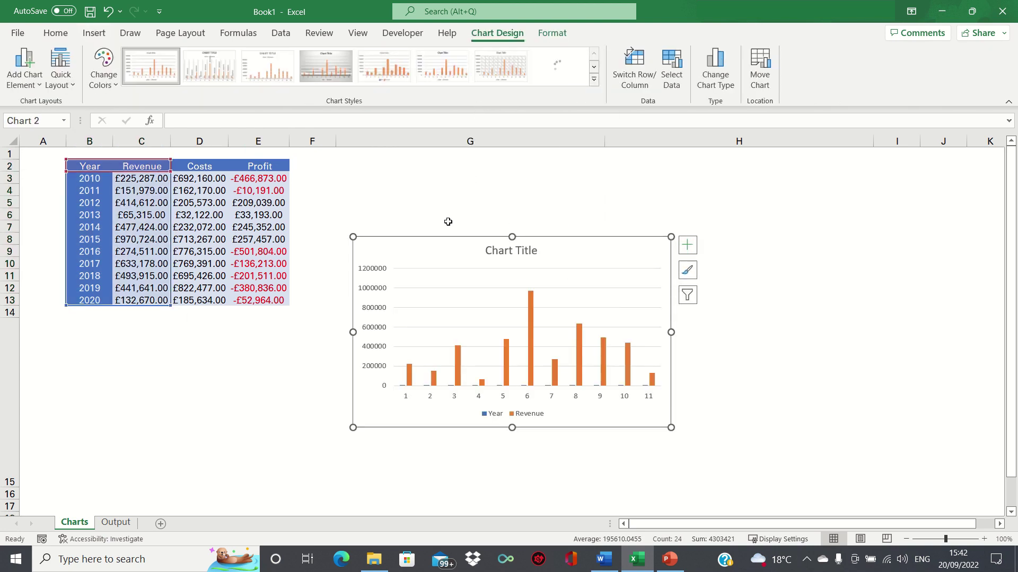
Remove the Year series and use B3:B13 (2010–2020) as the horizontal axis labels.
right_click(443, 249)
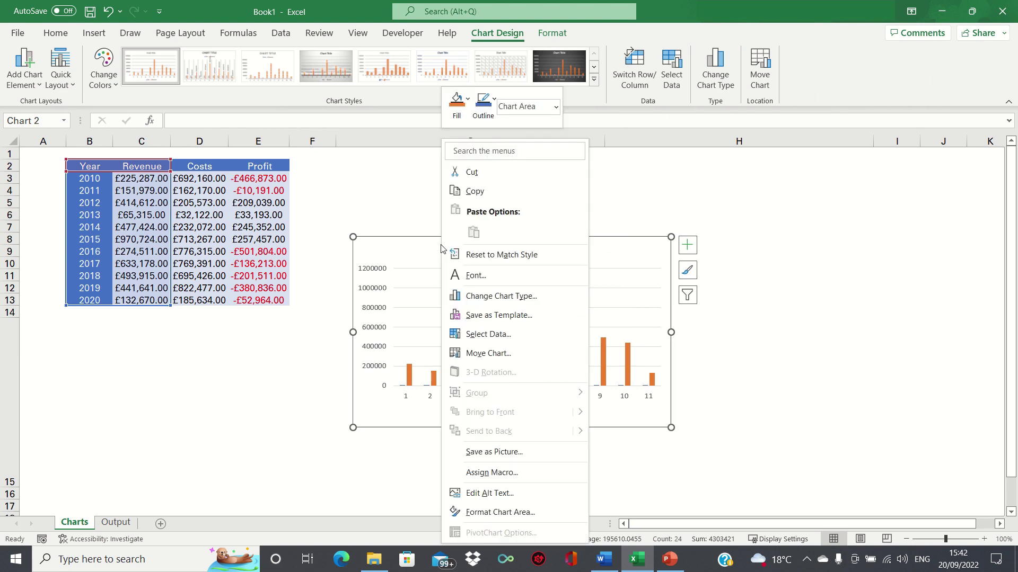
left_click(481, 335)
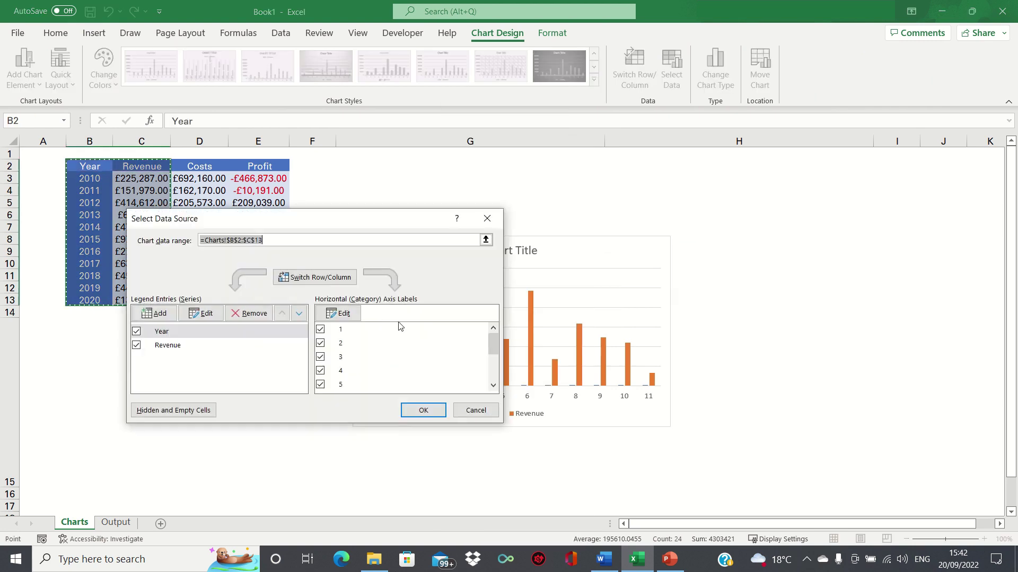
left_click(260, 331)
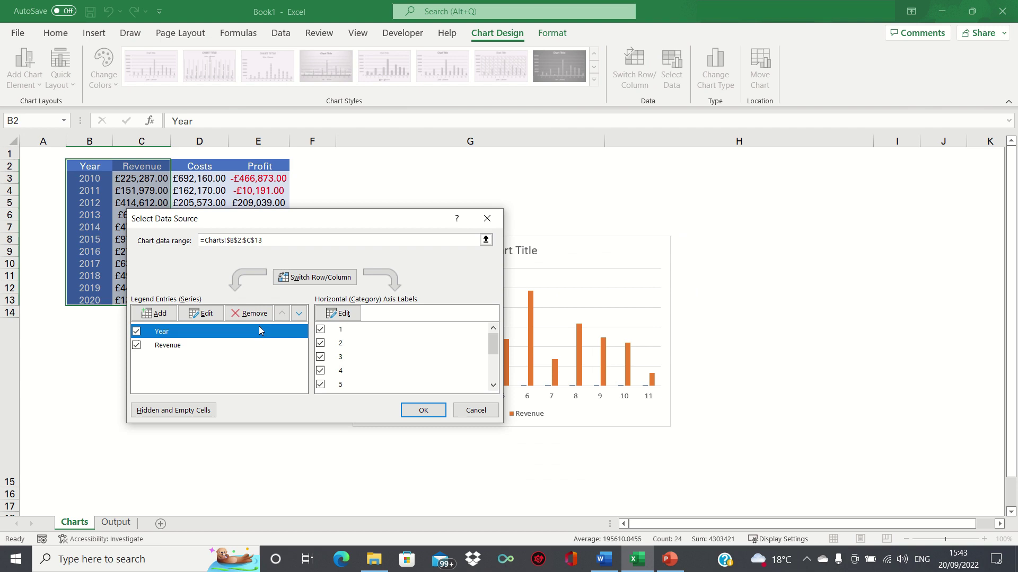
left_click(249, 313)
left_click(351, 314)
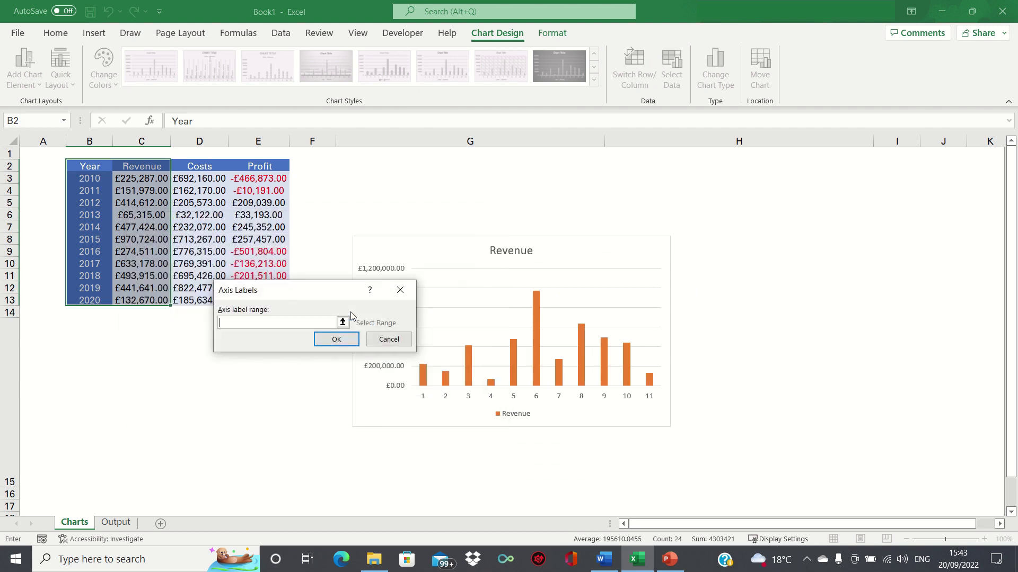
left_click(91, 177)
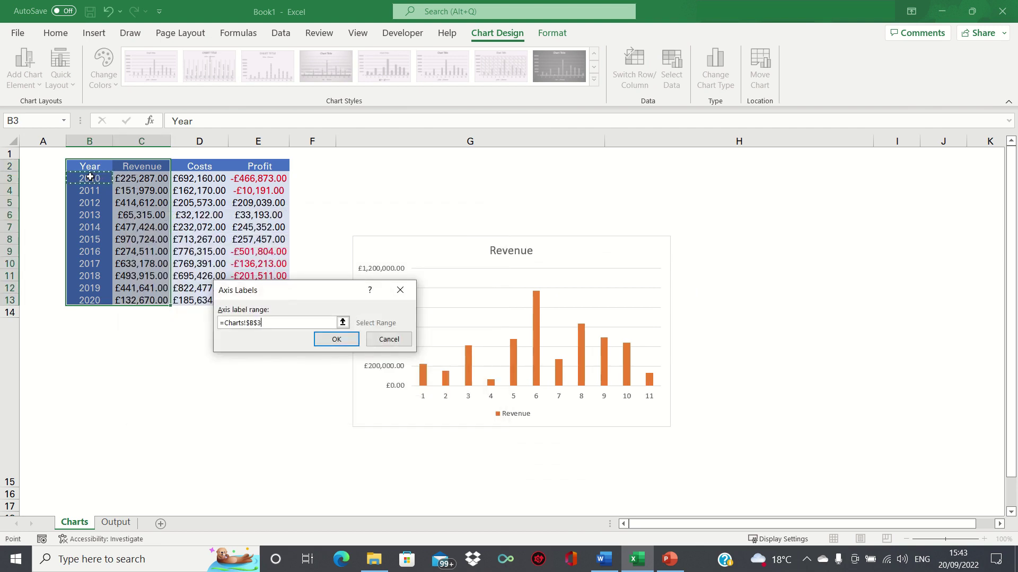
key("ctrl+shift+Down")
key("Return")
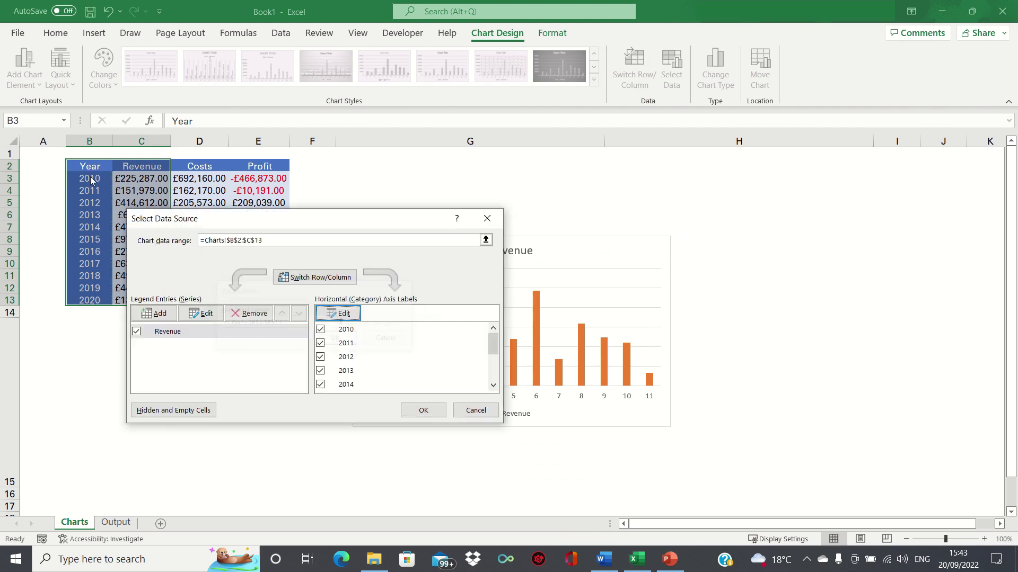
Apply the data source changes and delete the Revenue chart's legend.
left_click(423, 409)
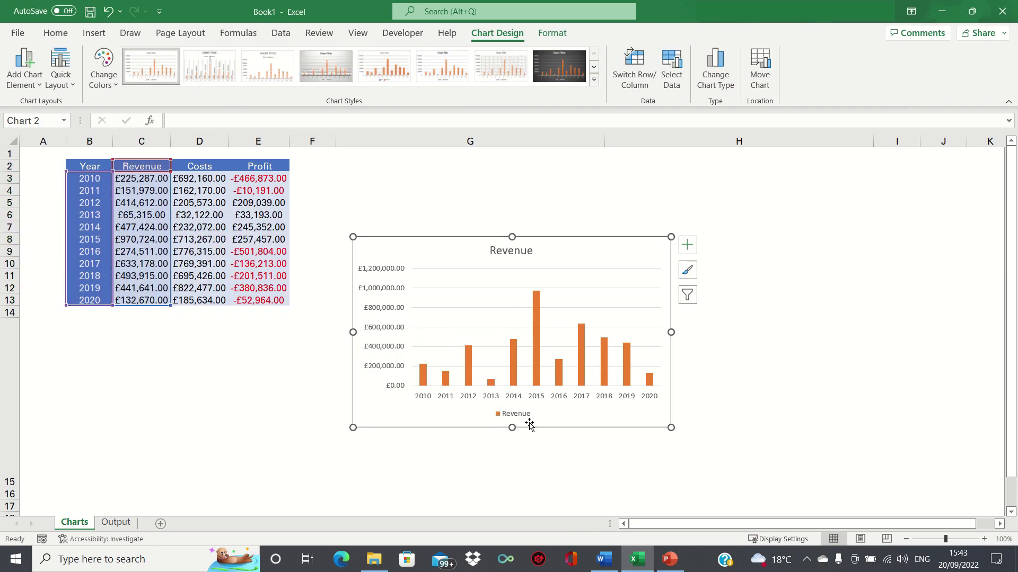
left_click(517, 418)
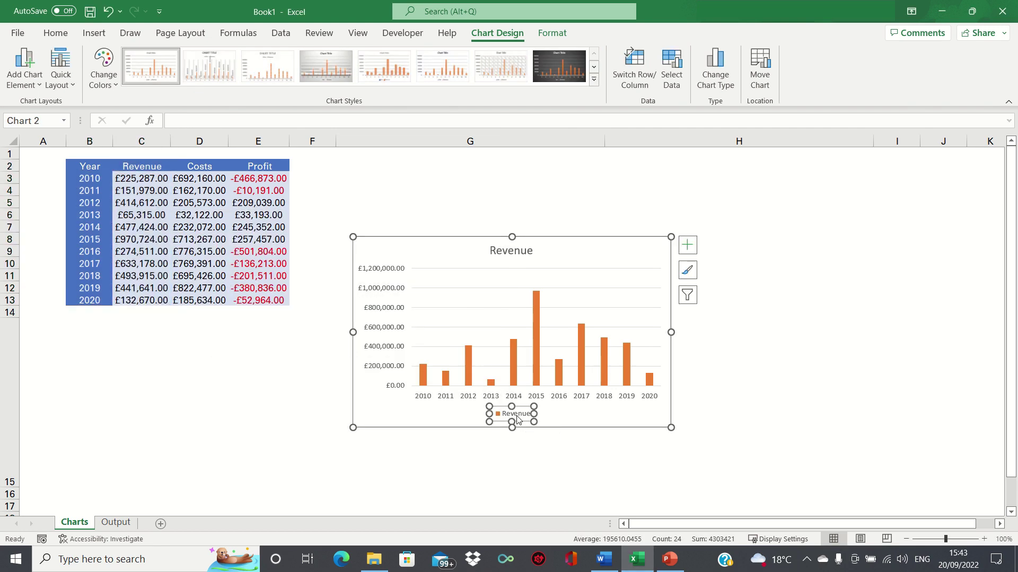
key("Delete")
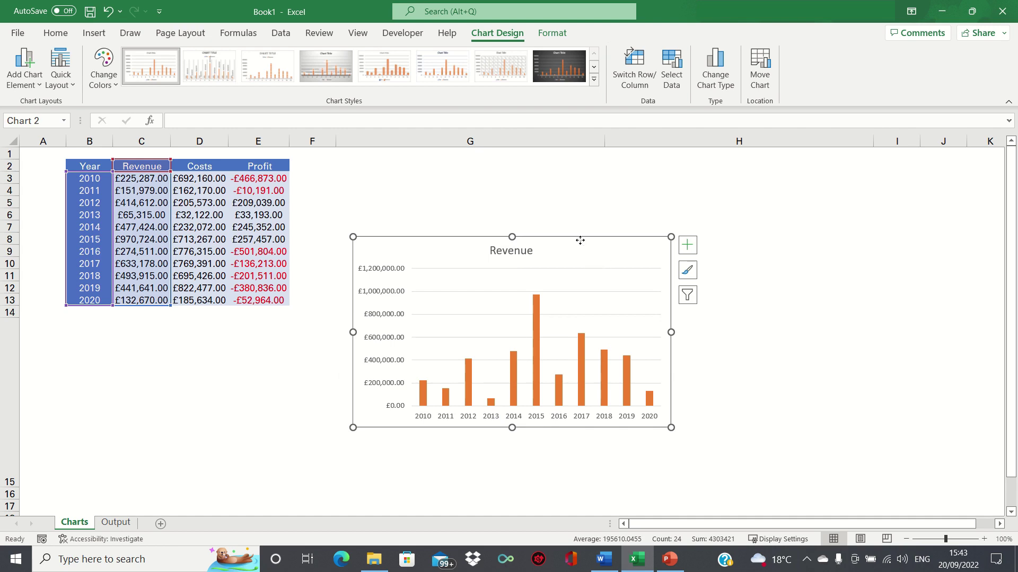
Move the Revenue chart into cell G15 and resize it to fit within the cell.
left_click_drag(579, 240, 560, 324)
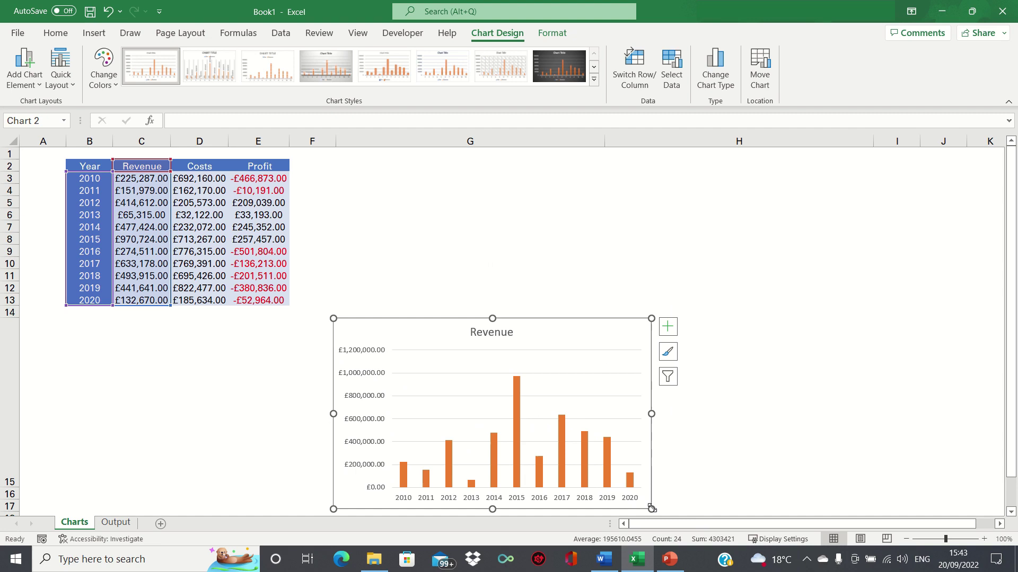
left_click_drag(652, 508, 583, 476)
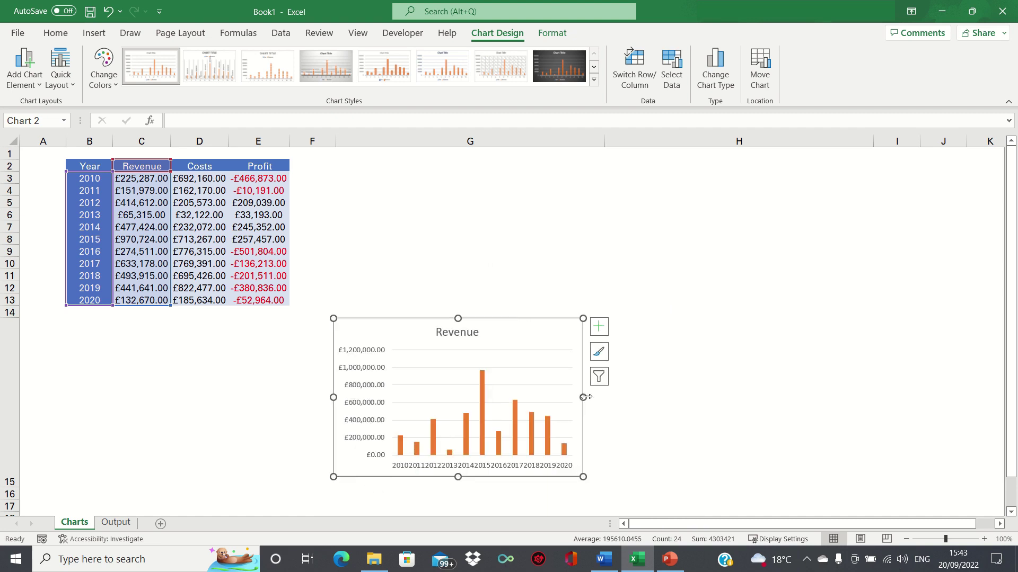
left_click_drag(585, 397, 603, 397)
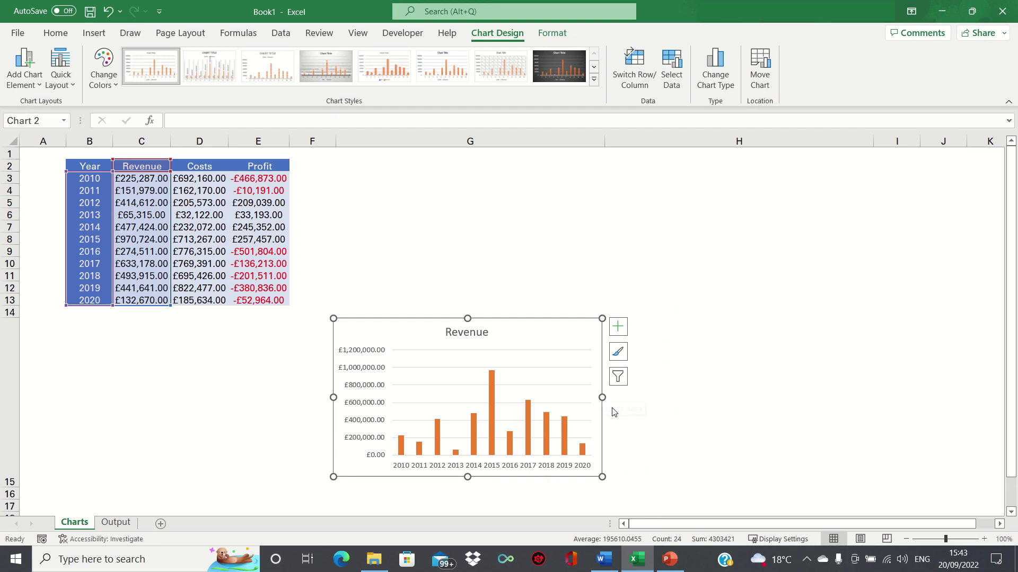
left_click(615, 411)
key("Left")
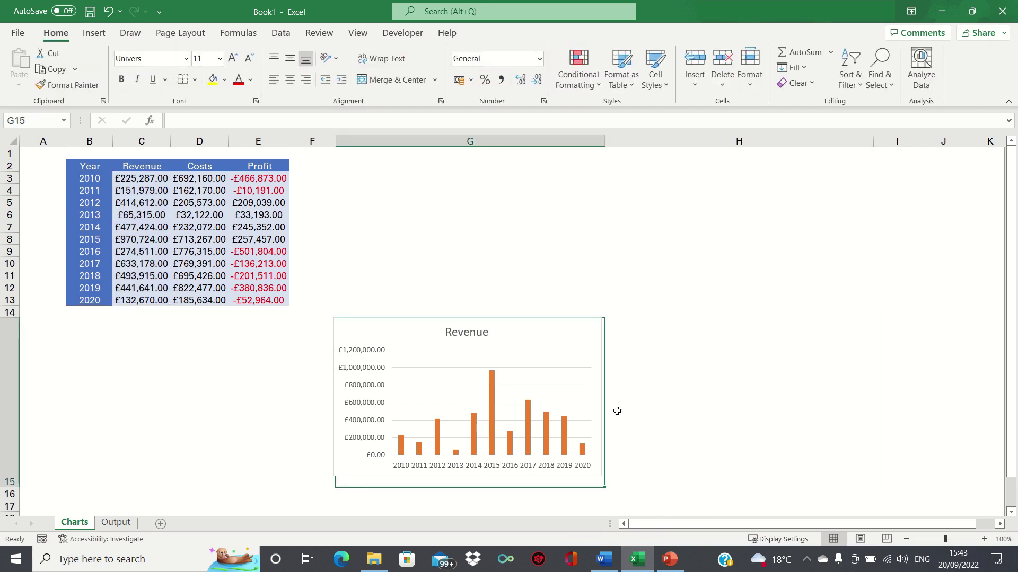
left_click(504, 342)
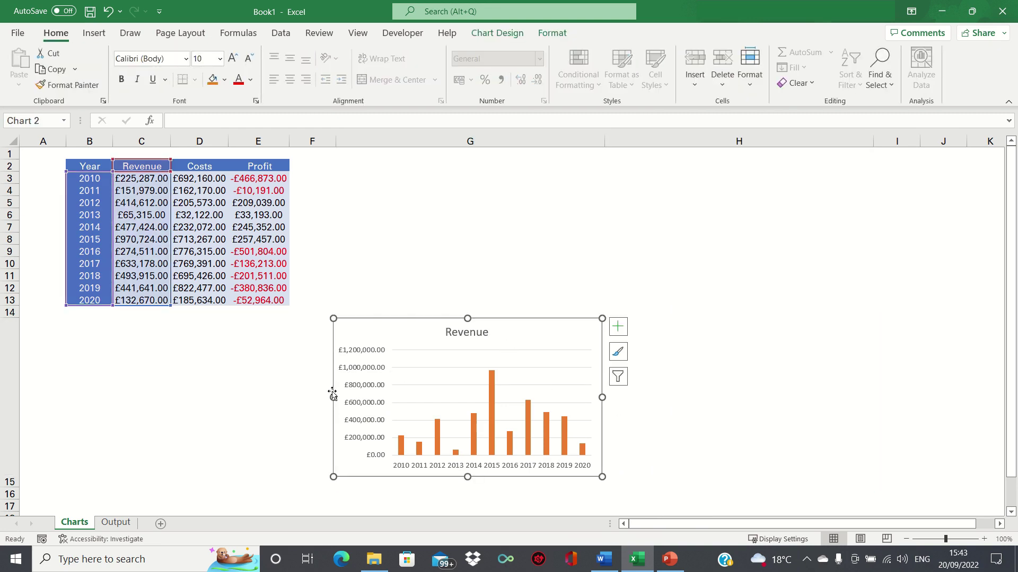
left_click_drag(332, 393, 345, 395)
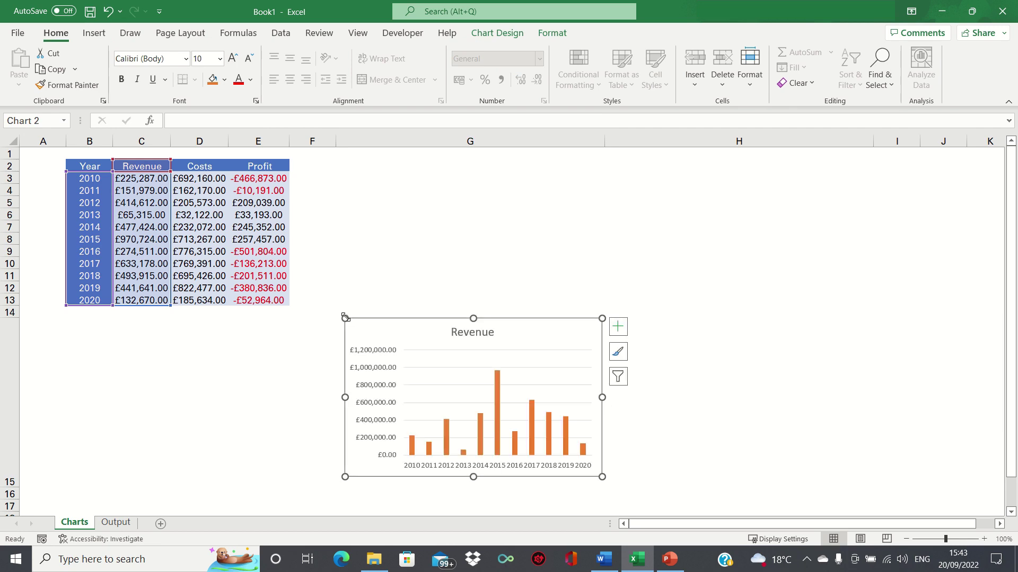
left_click_drag(345, 318, 358, 333)
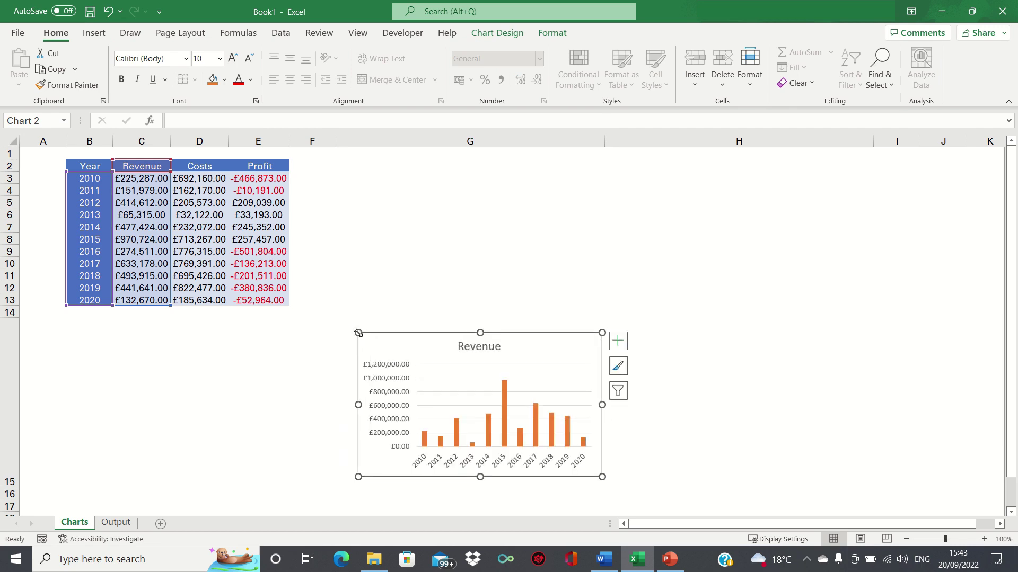
left_click(627, 412)
key("Left")
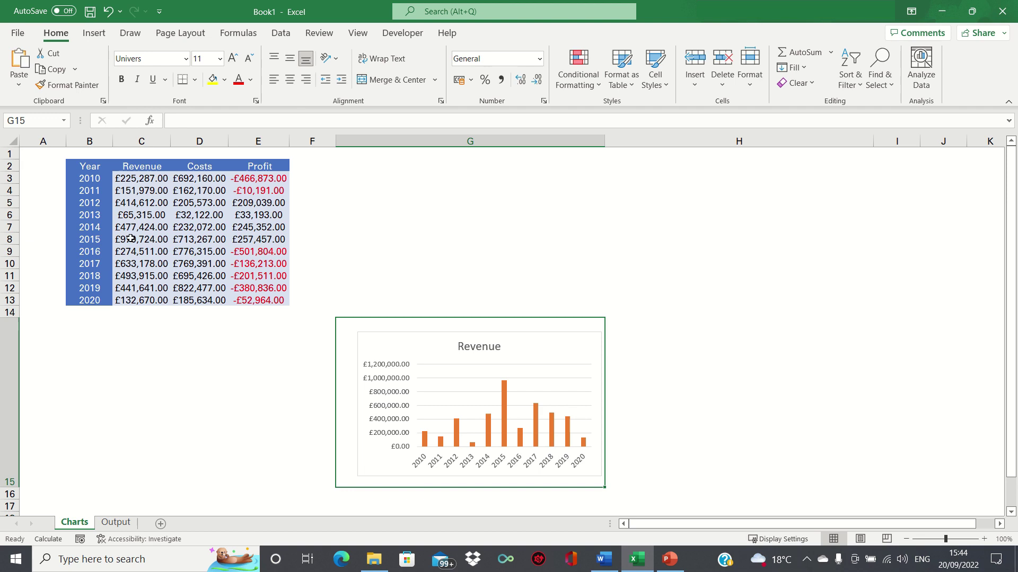
Insert a clustered column chart from Year (B2:B13) and Profit (E2:E13).
left_click(96, 167)
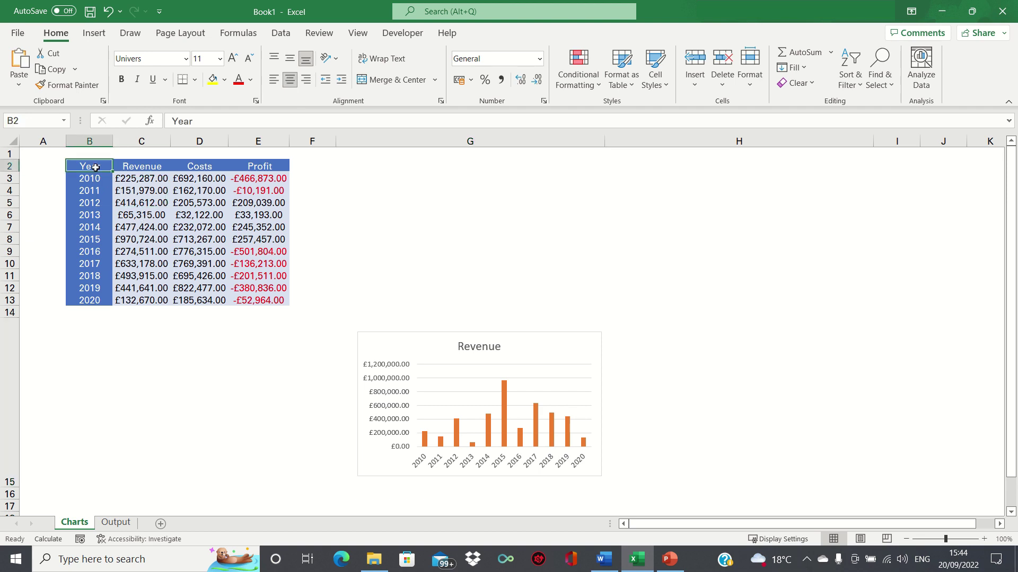
key("ctrl+shift+Down")
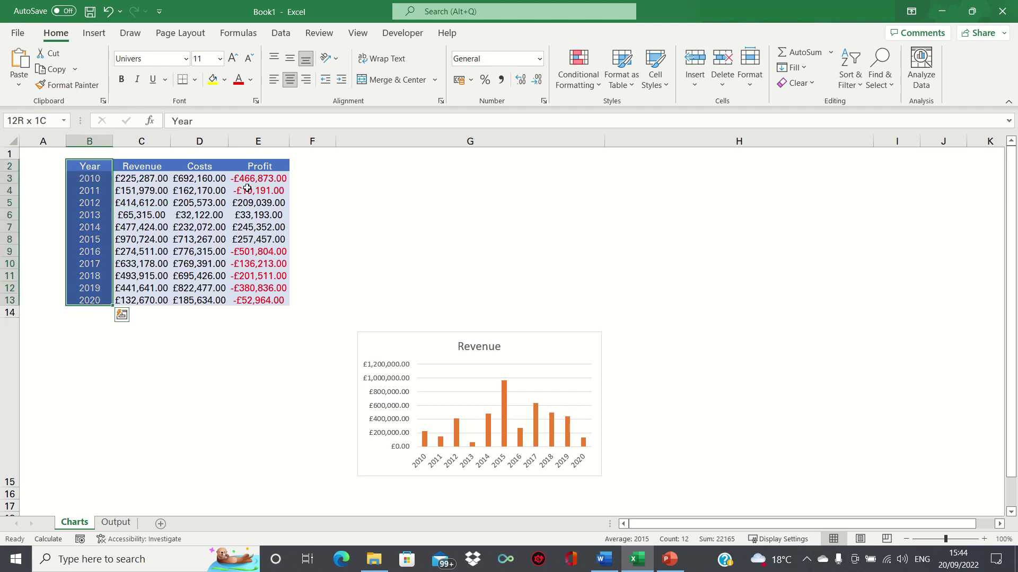
left_click(269, 165, "ctrl")
key("ctrl+shift+Down")
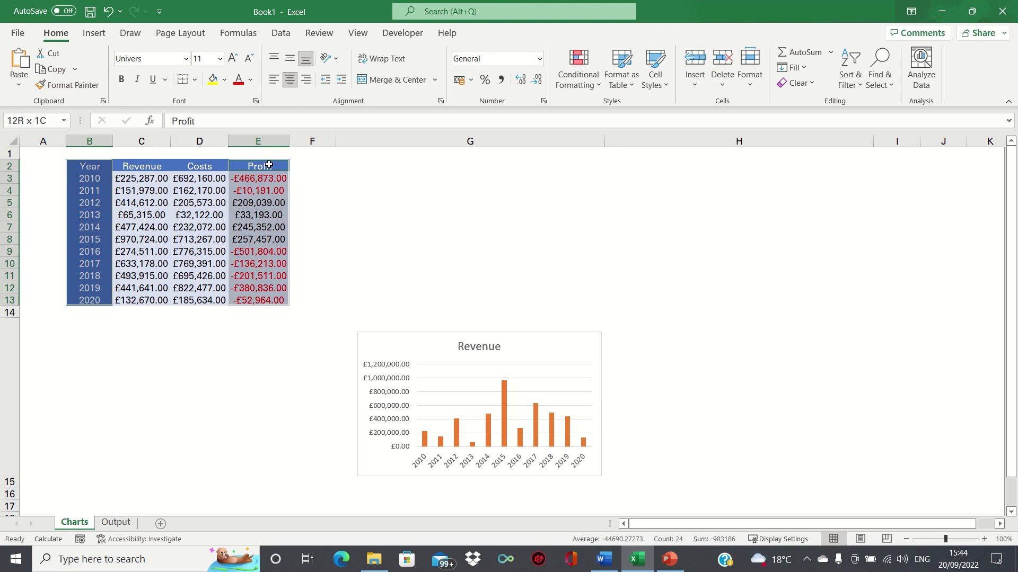
left_click(94, 33)
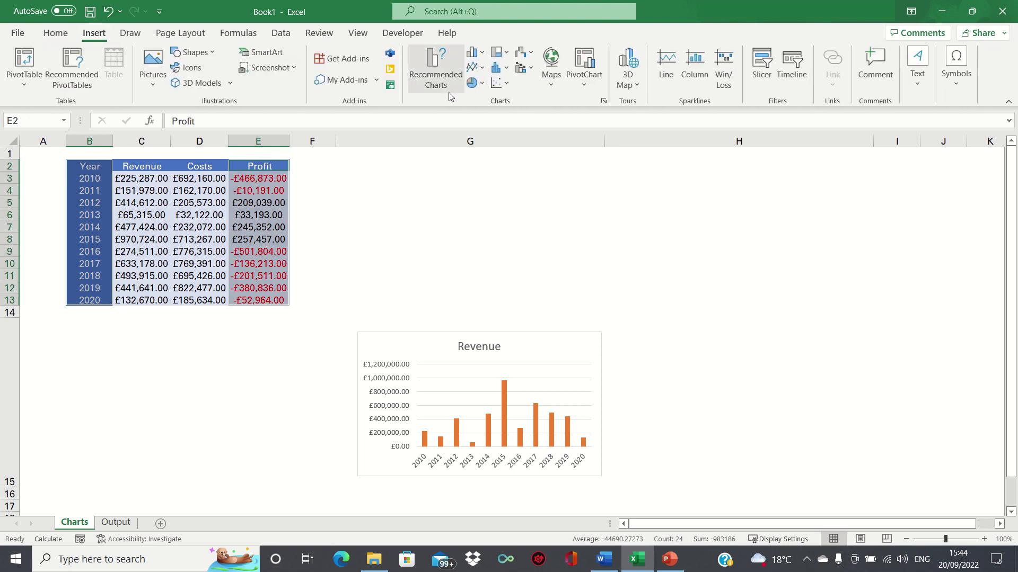
left_click(481, 53)
left_click(482, 104)
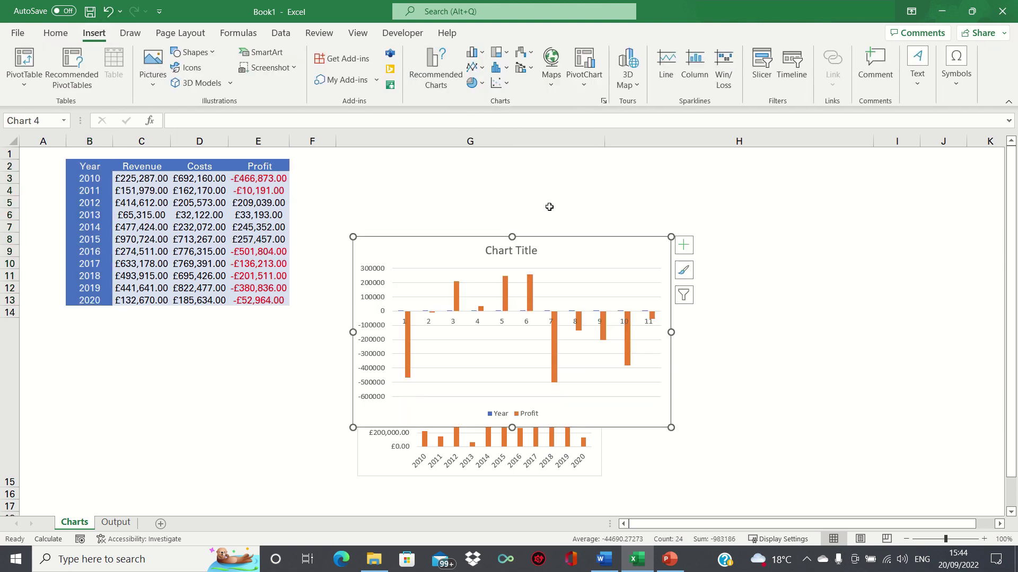
Change the new chart's title to 'Profits'.
left_click(512, 254)
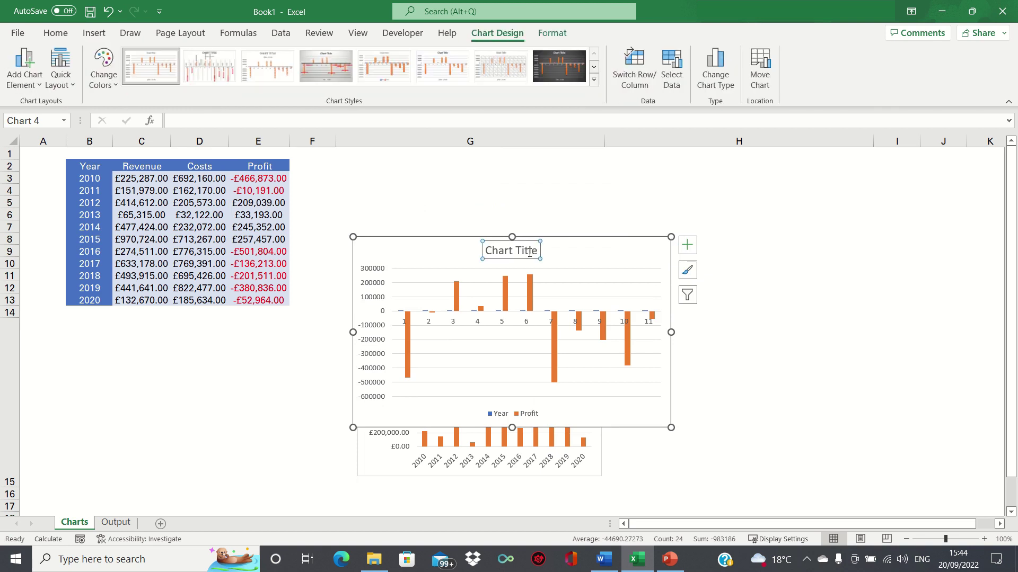
left_click_drag(538, 251, 417, 251)
type("Profits")
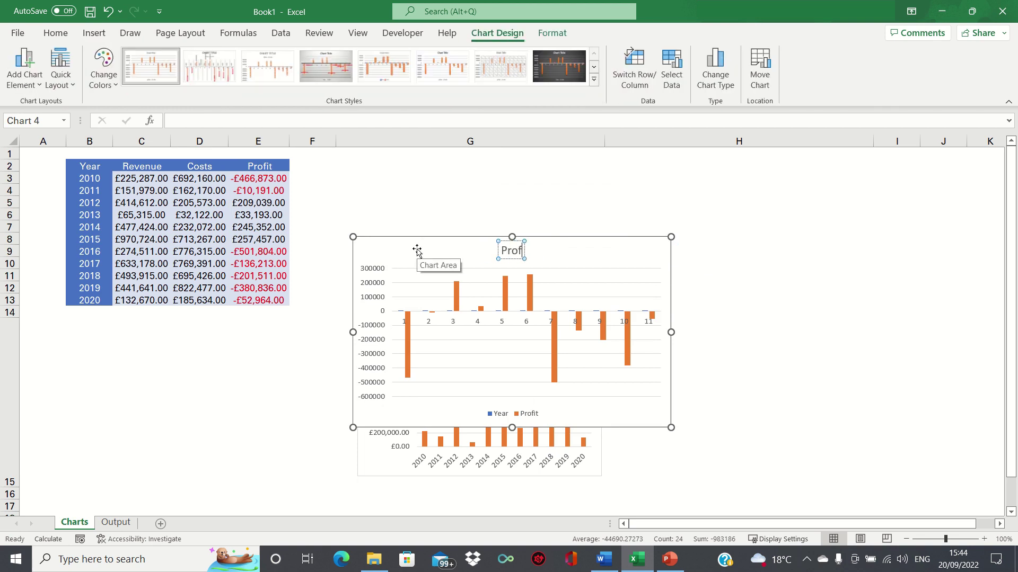
Remove the Year series from the Profits chart and label its axis with B3:B13.
right_click(538, 247)
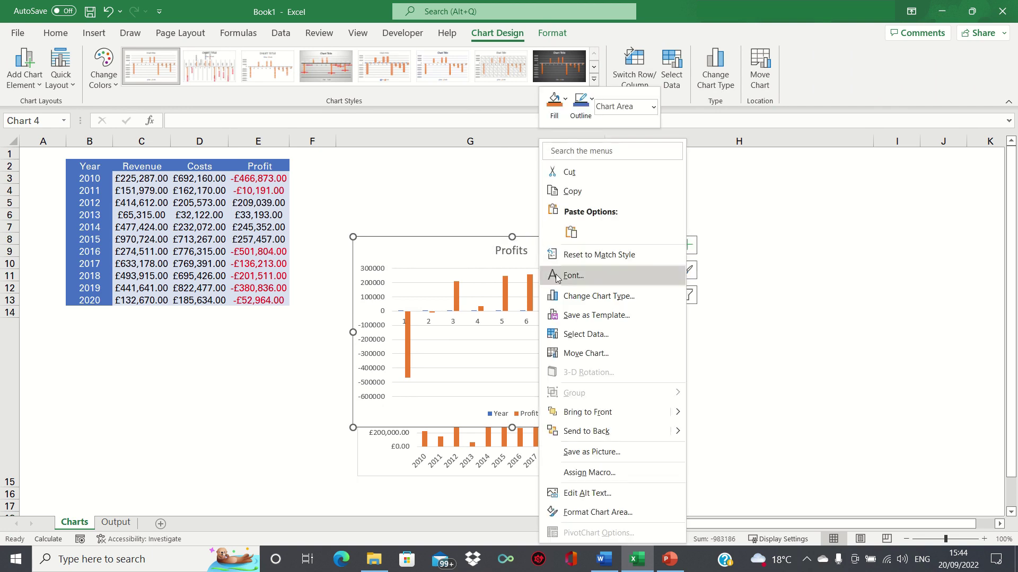
left_click(580, 334)
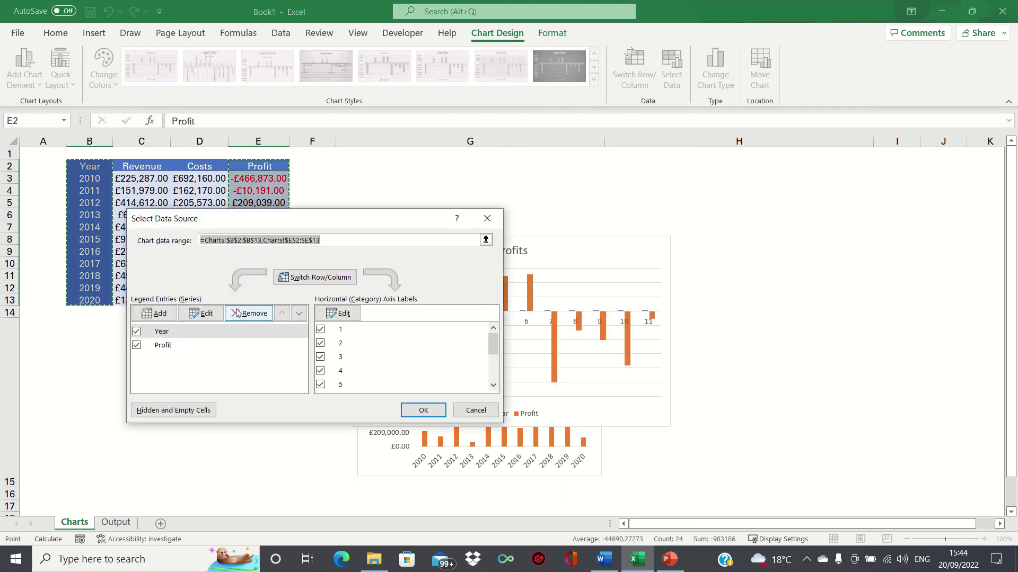
left_click(206, 332)
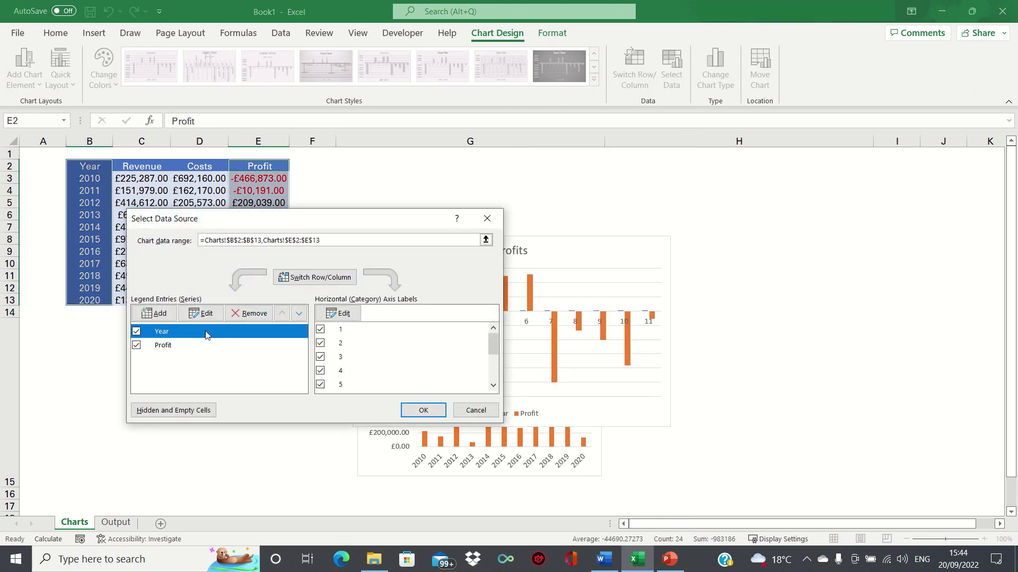
left_click(236, 314)
left_click(339, 314)
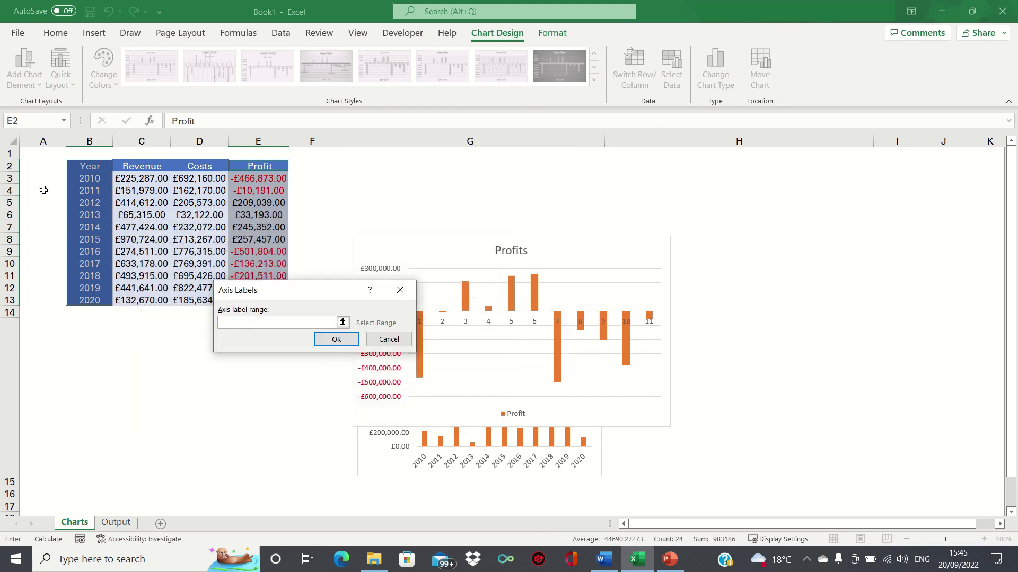
left_click(89, 180)
key("ctrl+shift+Down")
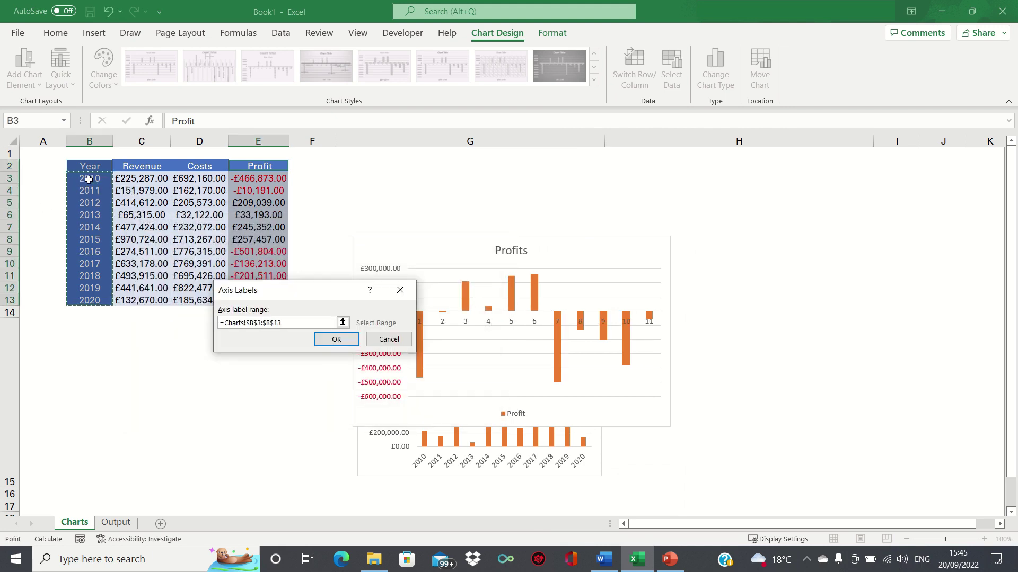
key("Return")
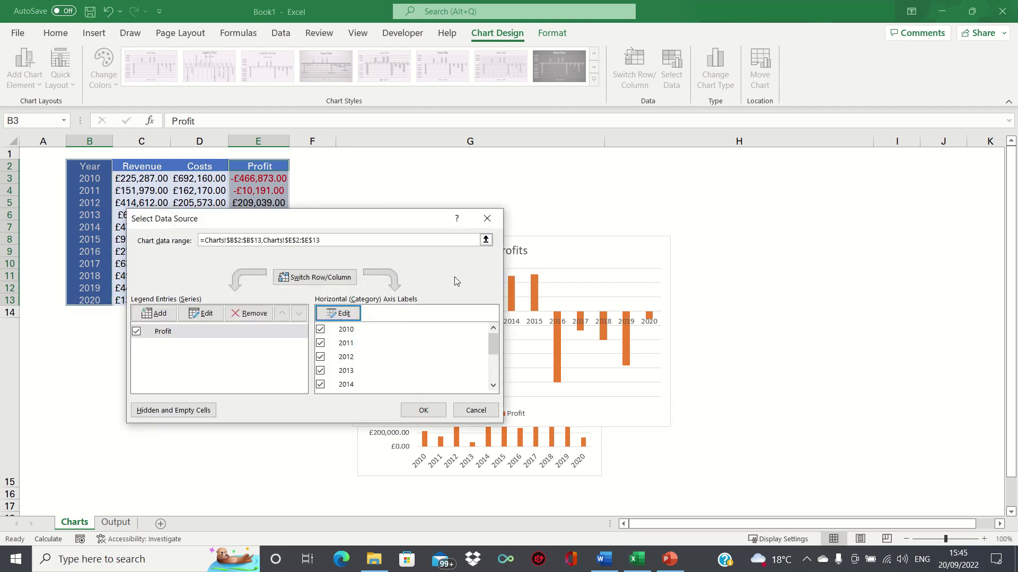
left_click(429, 410)
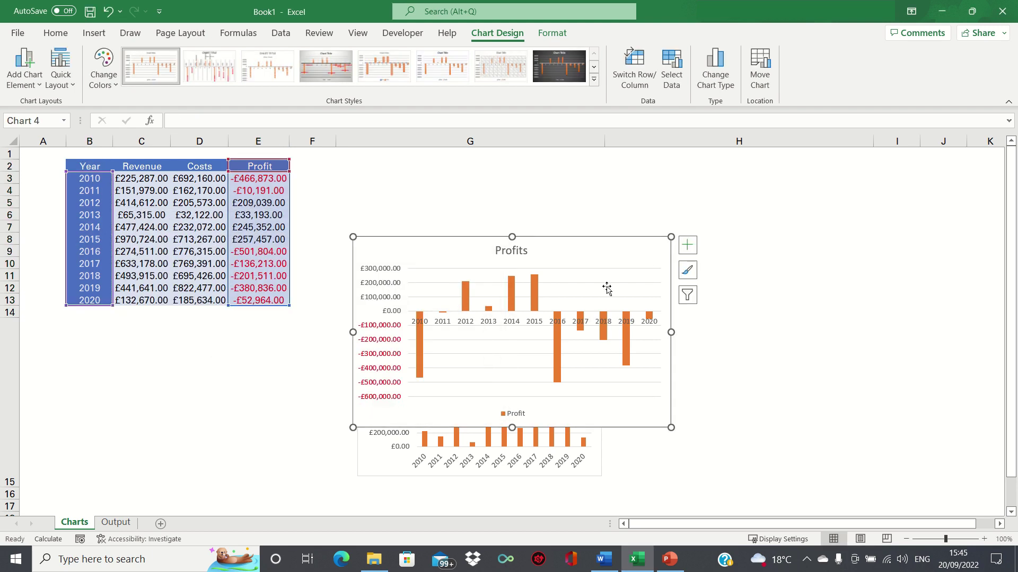
left_click(535, 325)
Set the horizontal axis label position to Low and delete the Profits chart's legend.
right_click(535, 325)
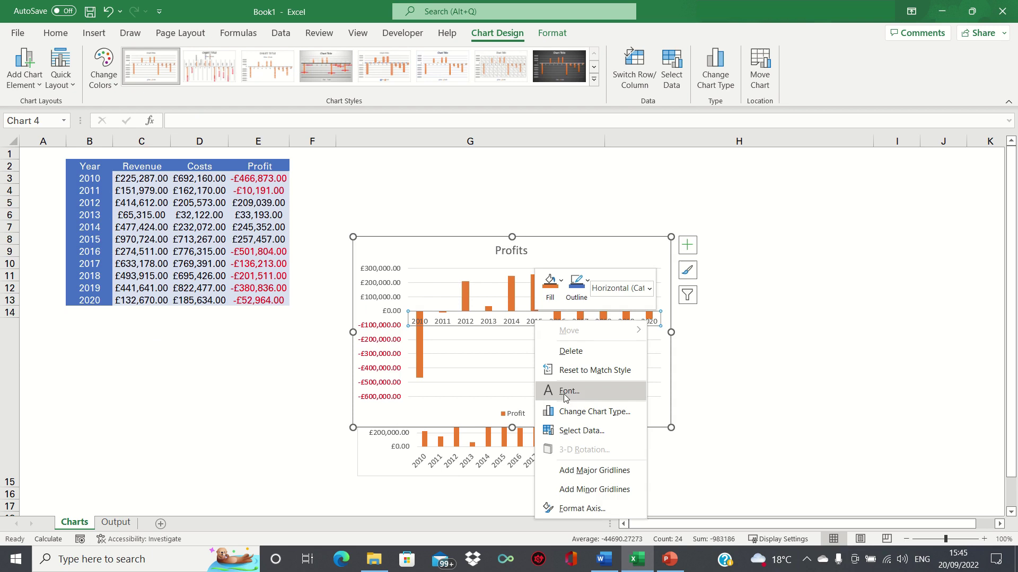
left_click(597, 512)
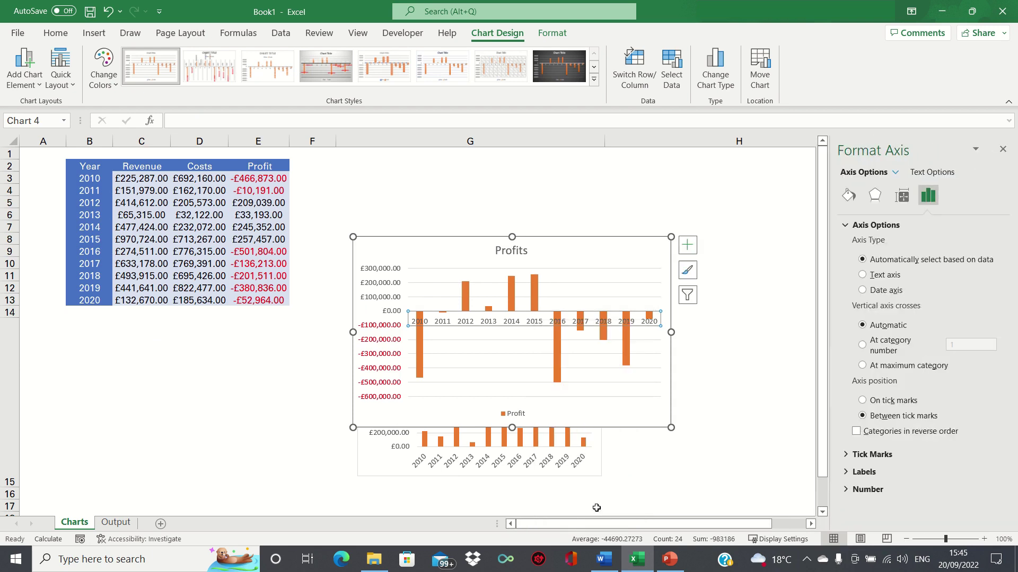
left_click(873, 476)
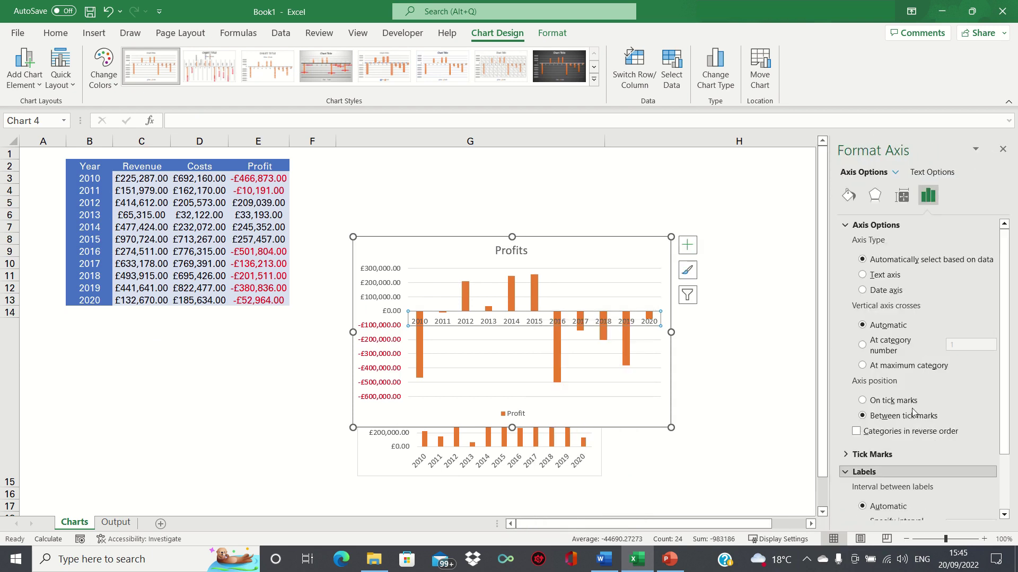
left_click_drag(1006, 260, 1007, 317)
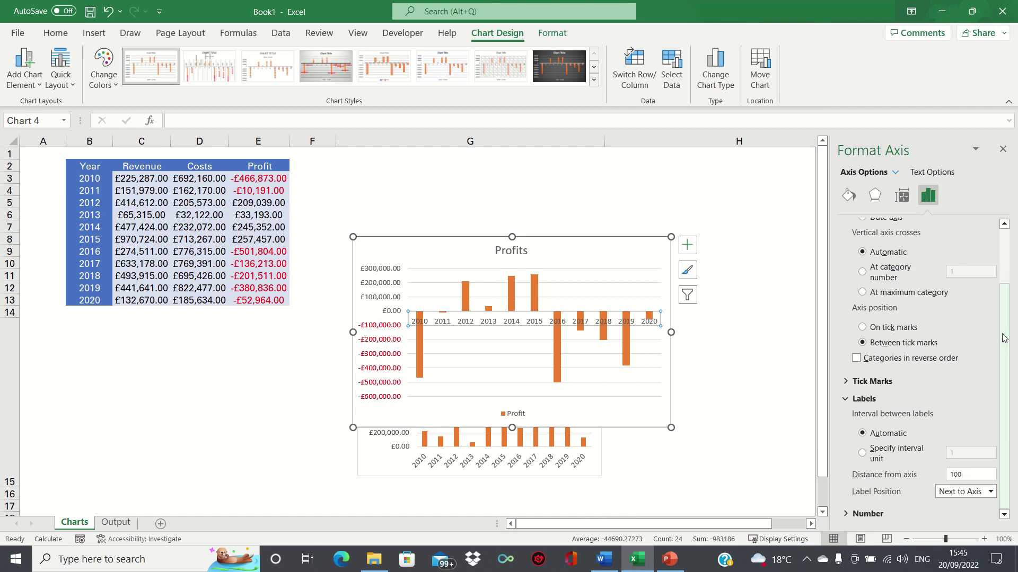
left_click(964, 492)
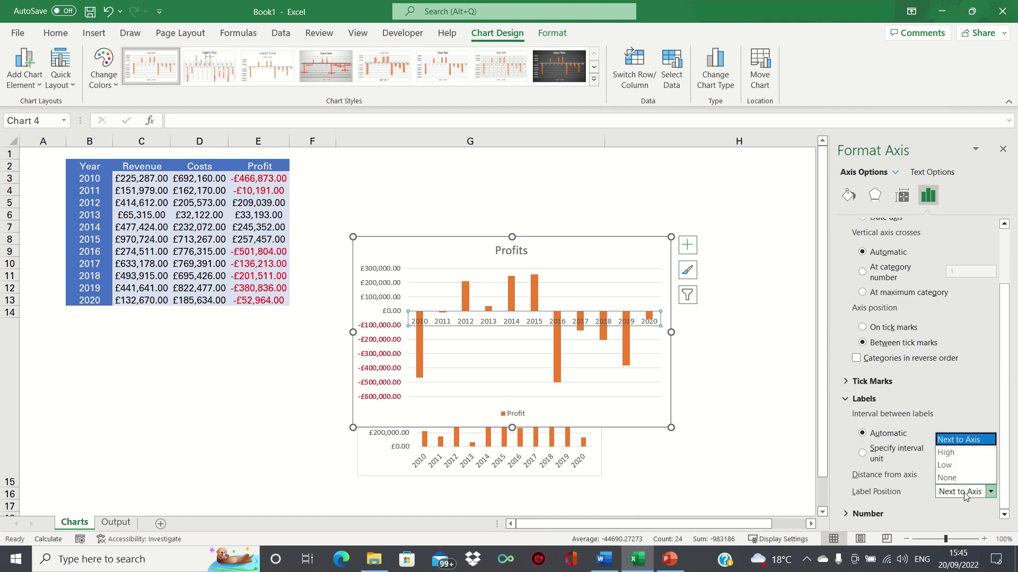
left_click(959, 464)
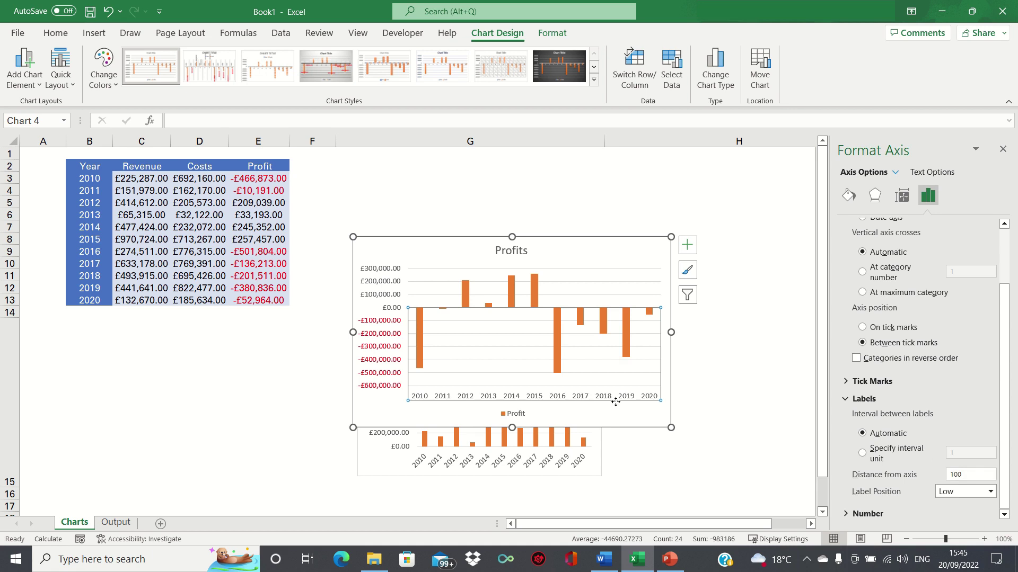
left_click(514, 417)
key("Delete")
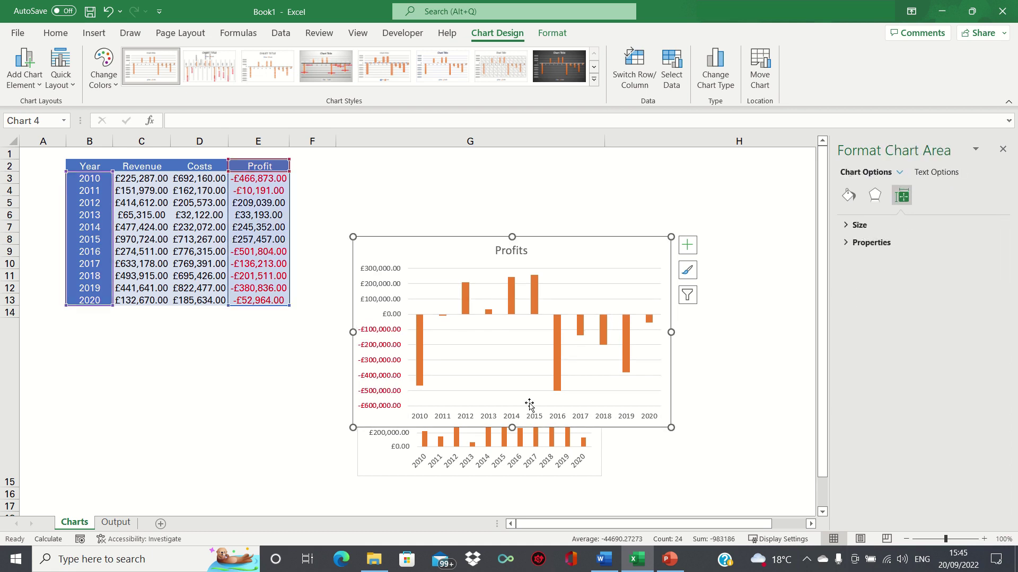
Shrink the Profits chart and fit it into cell H15 beside the Revenue chart.
left_click(1002, 149)
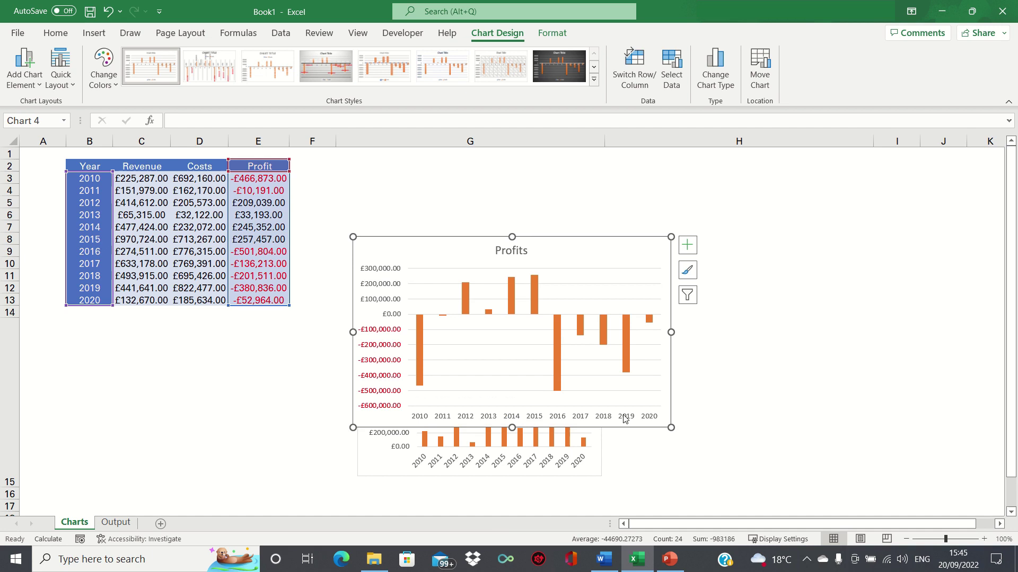
left_click_drag(671, 427, 569, 393)
left_click_drag(521, 237, 785, 332)
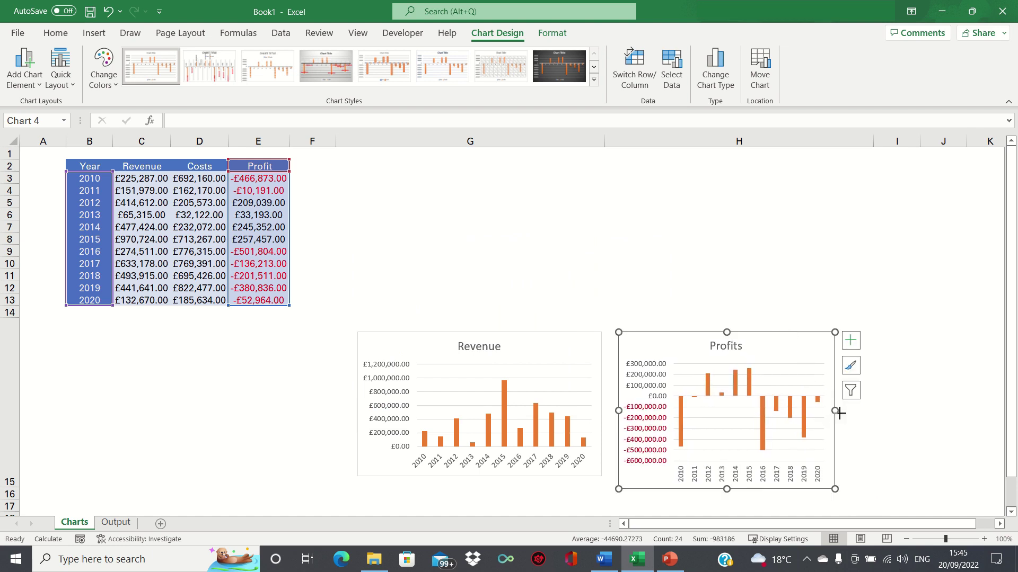
left_click_drag(840, 413, 869, 412)
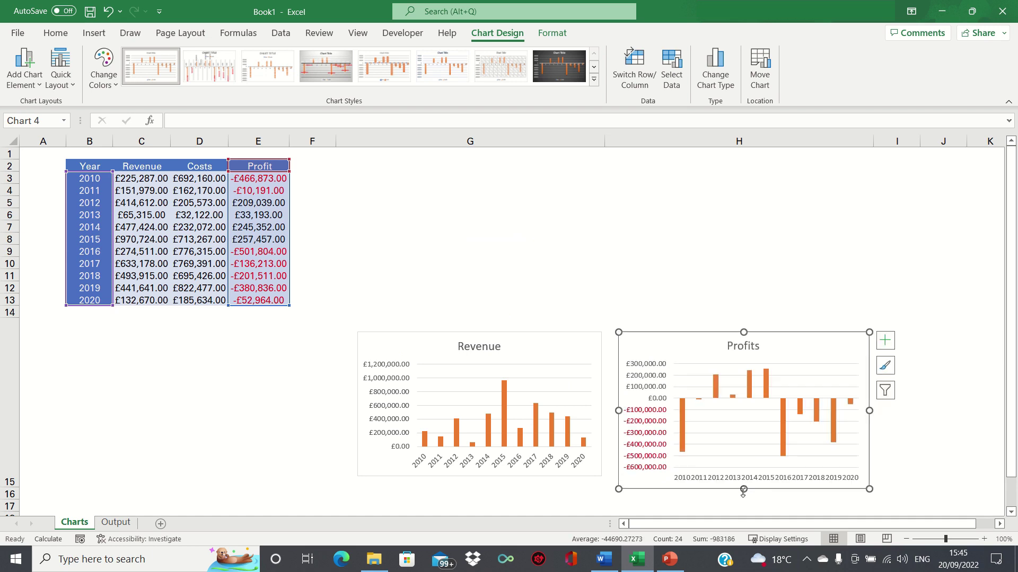
left_click_drag(743, 491, 743, 476)
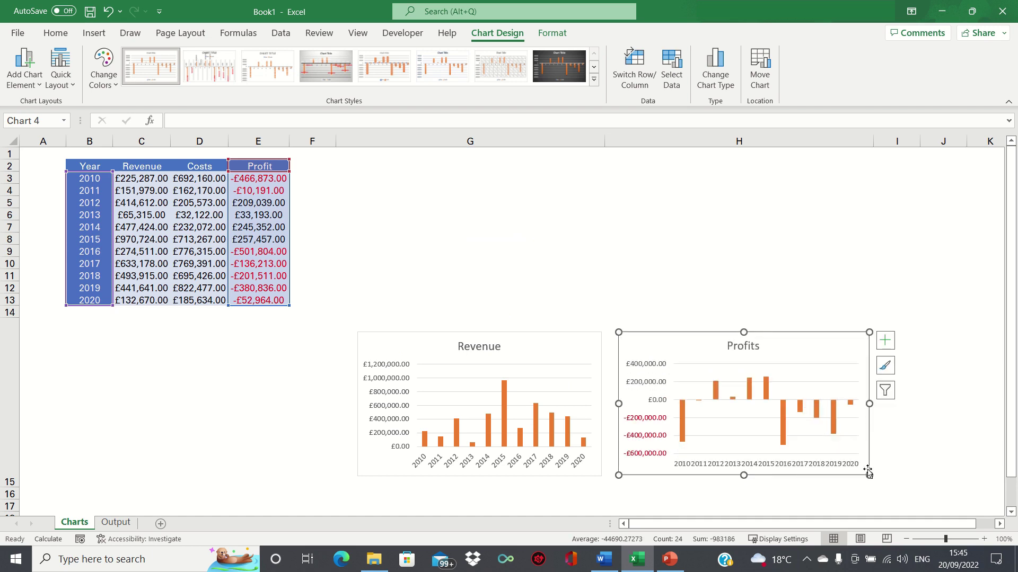
left_click_drag(868, 472, 827, 465)
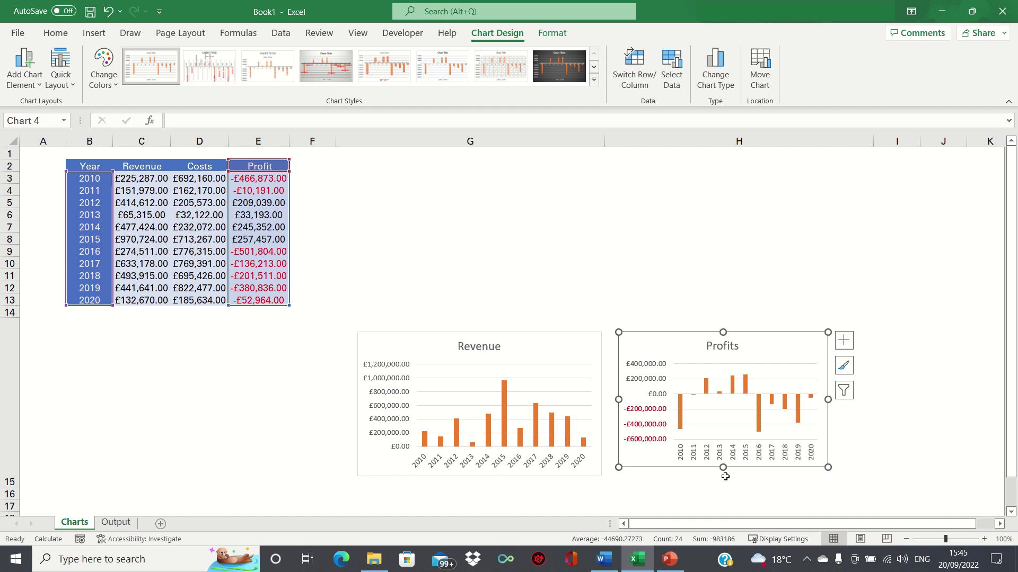
left_click_drag(723, 467, 722, 477)
On the Output sheet, confirm C2's dropdown offers Profit and Revenue, leaving Profit selected.
left_click(842, 443)
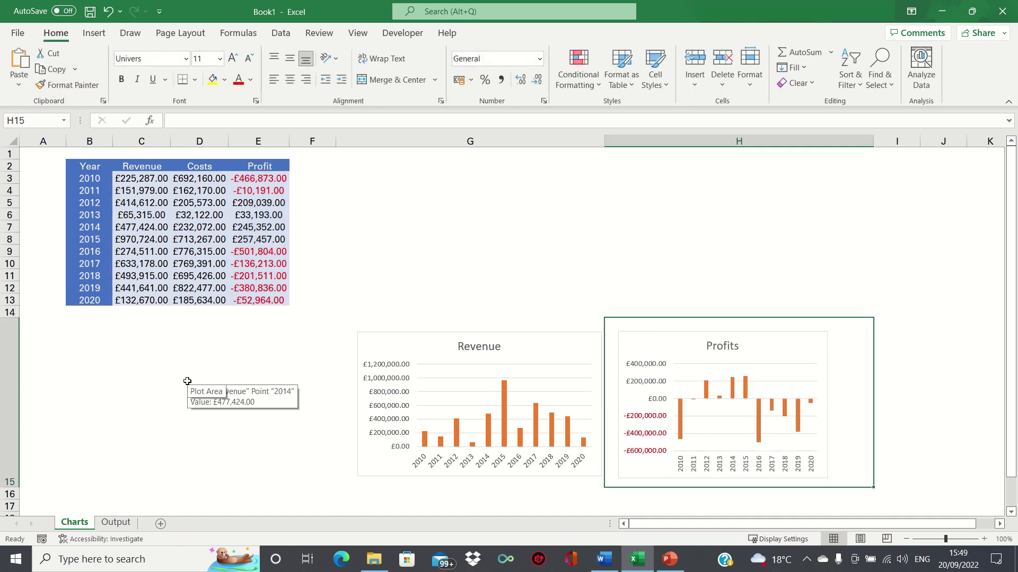
key("ctrl+Page_Down")
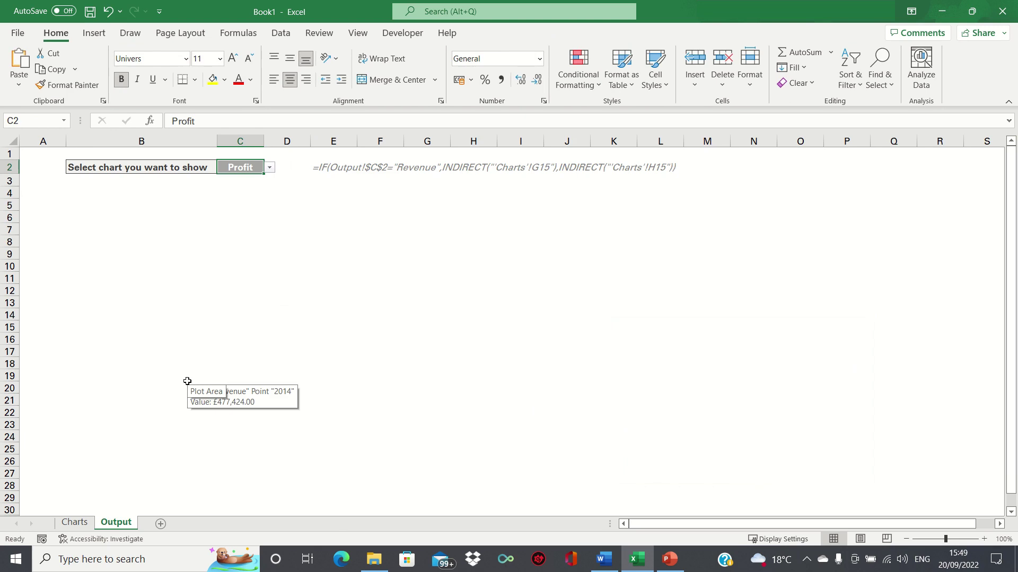
left_click(270, 168)
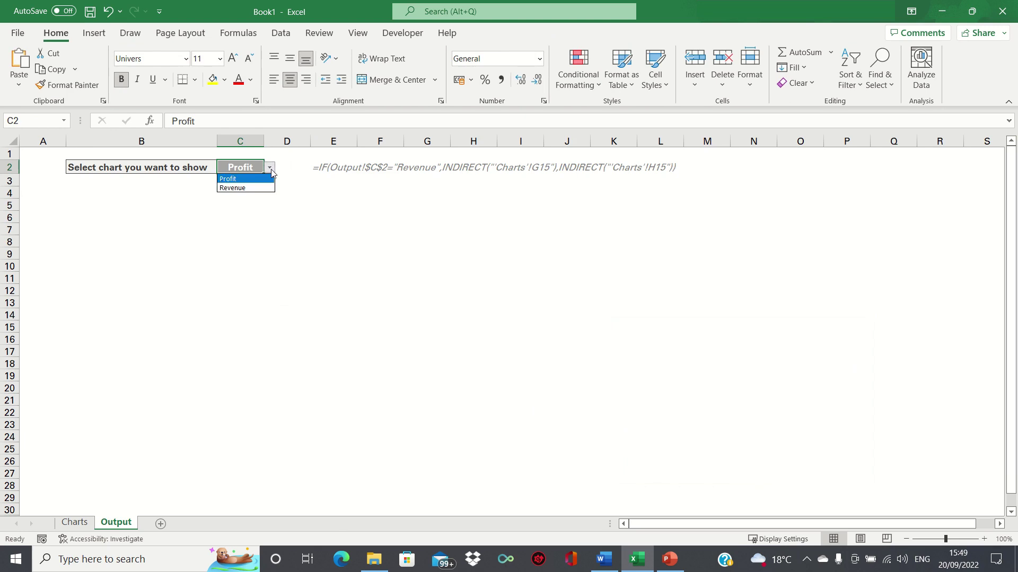
left_click(271, 172)
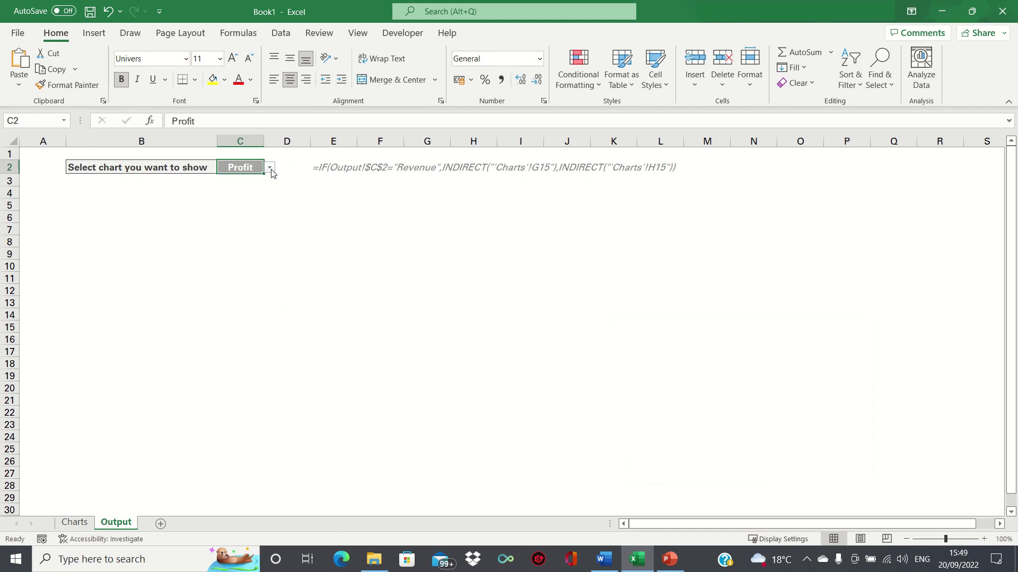
key("Right")
key("Right")
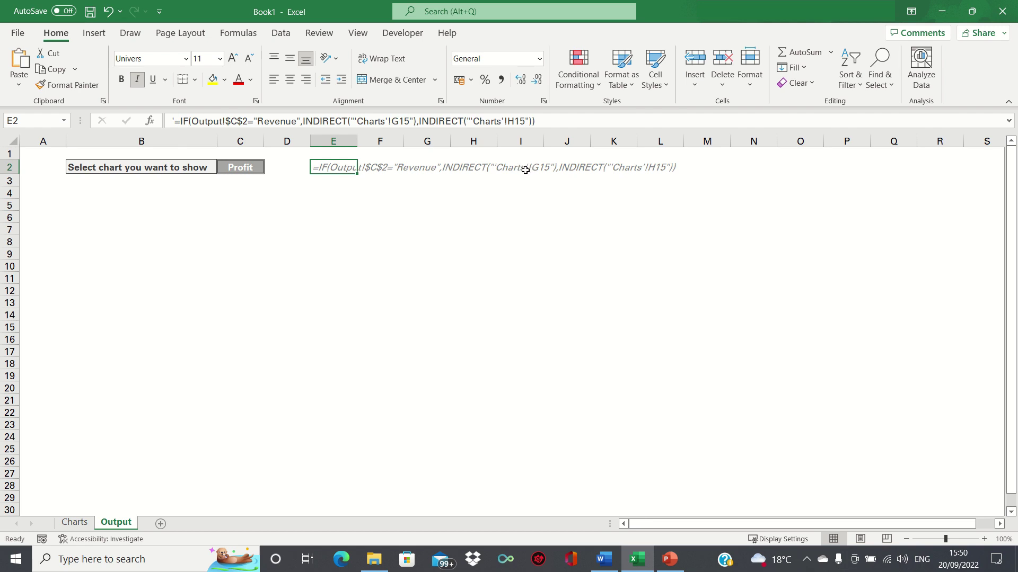
Copy E2's IF/INDIRECT formula and define the name Show_chart referring to it.
left_click_drag(536, 121, 62, 124)
key("ctrl+c")
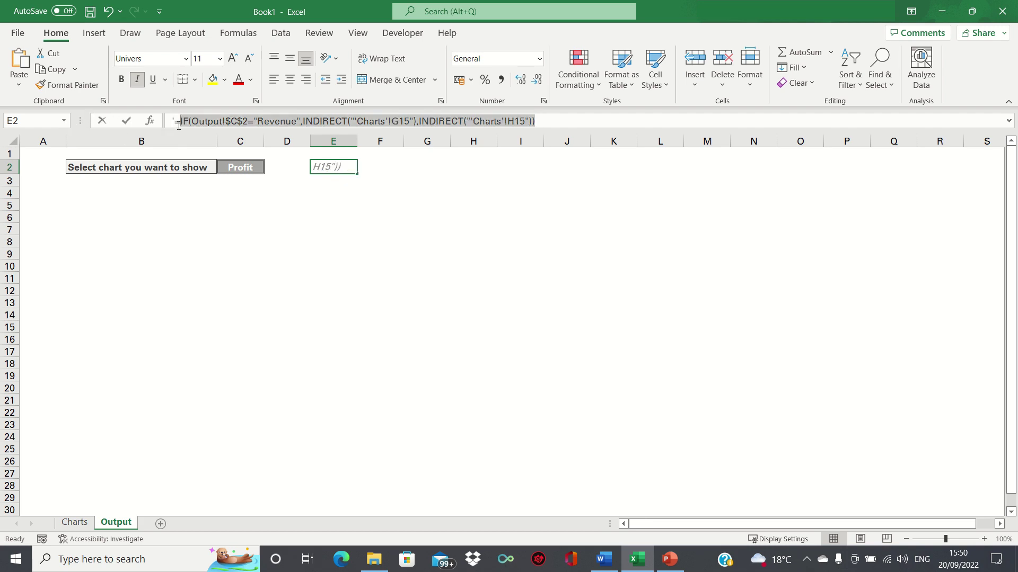
key("Return")
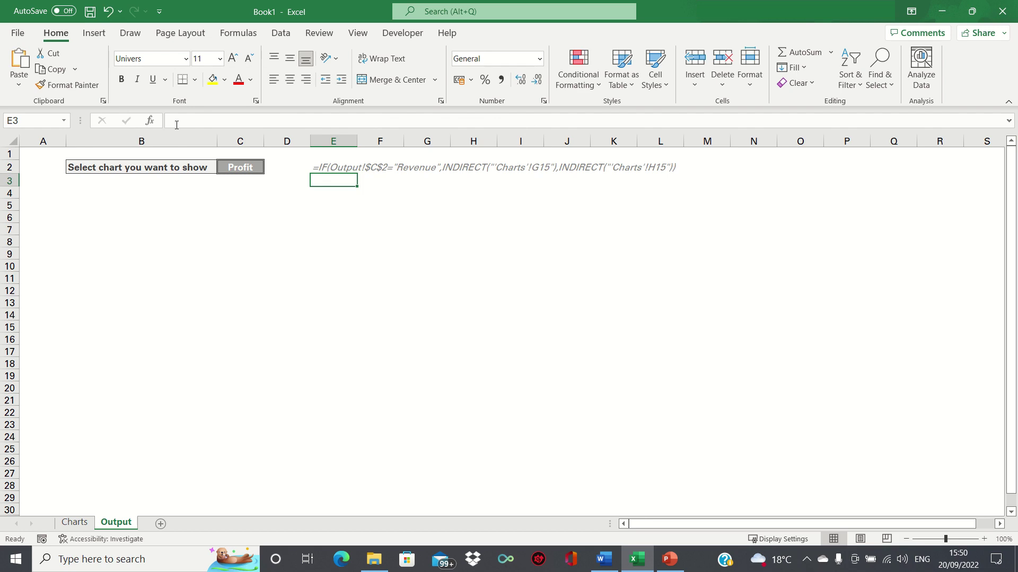
left_click(488, 10)
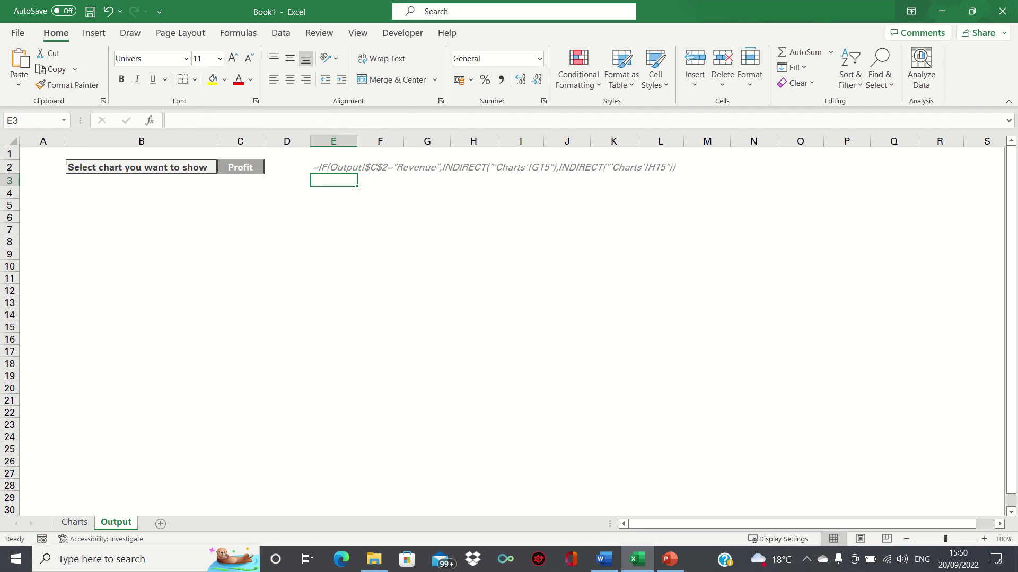
type("NAME")
key("Return")
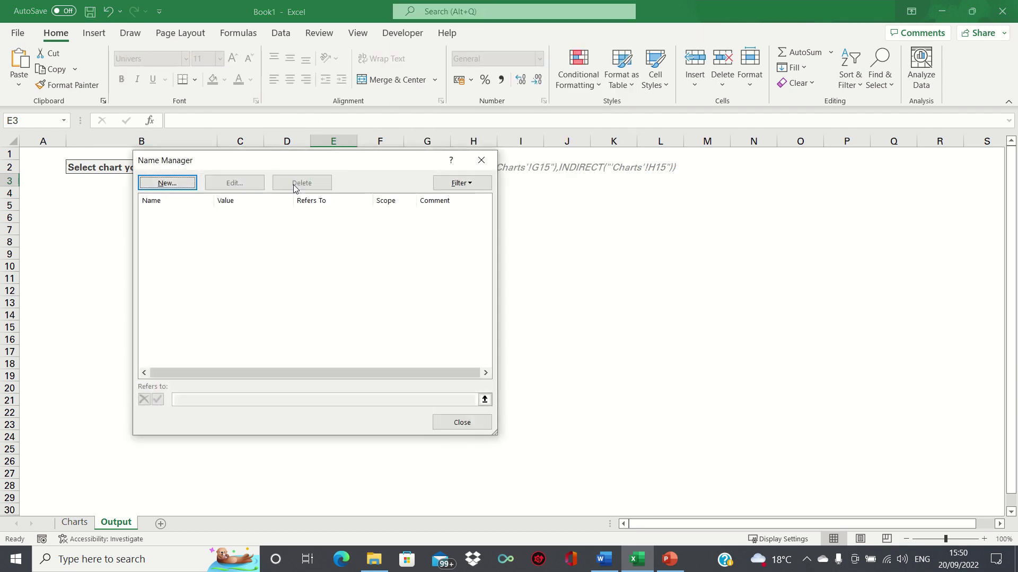
left_click(166, 188)
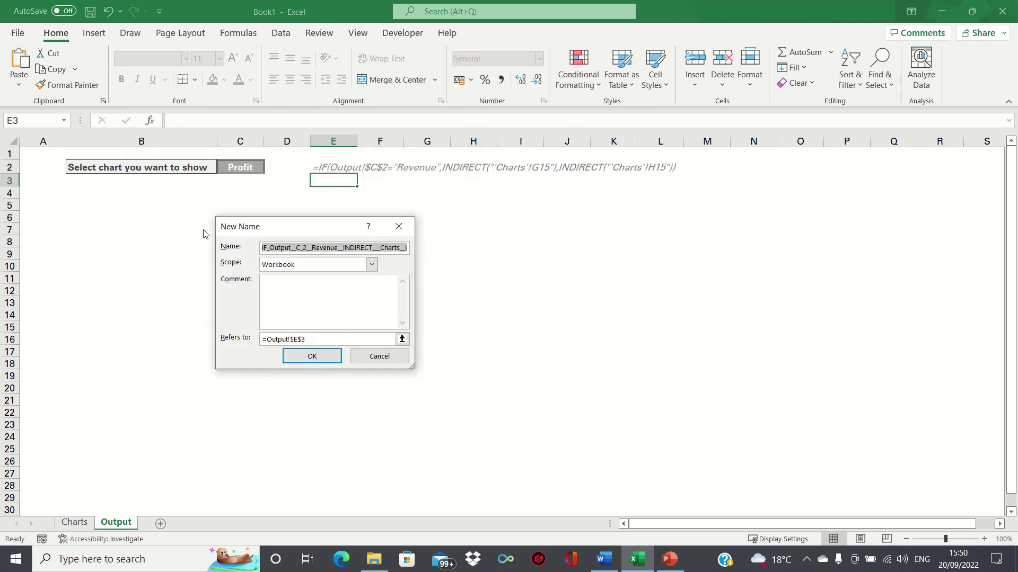
type("Show_chart")
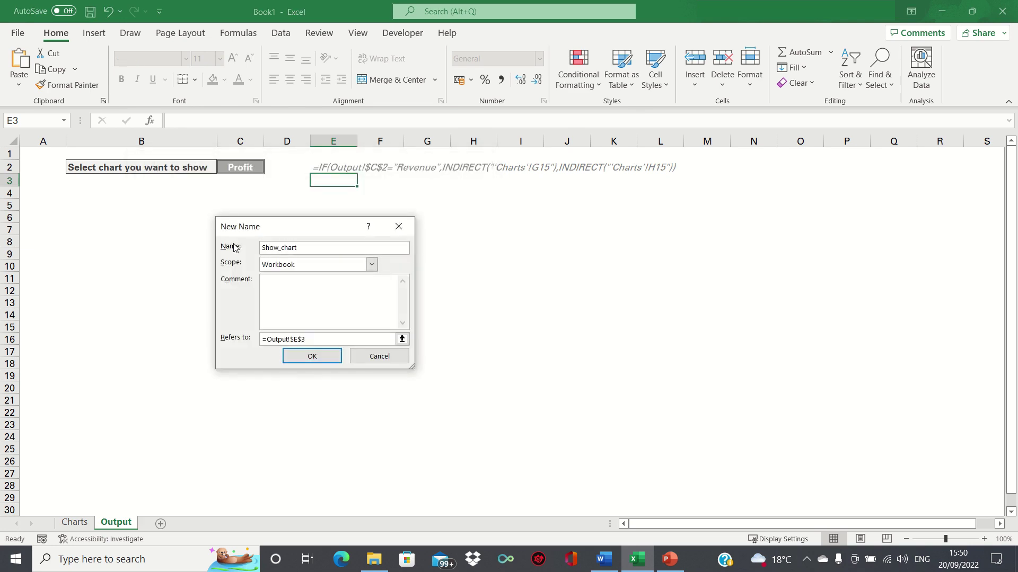
left_click_drag(306, 339, 223, 332)
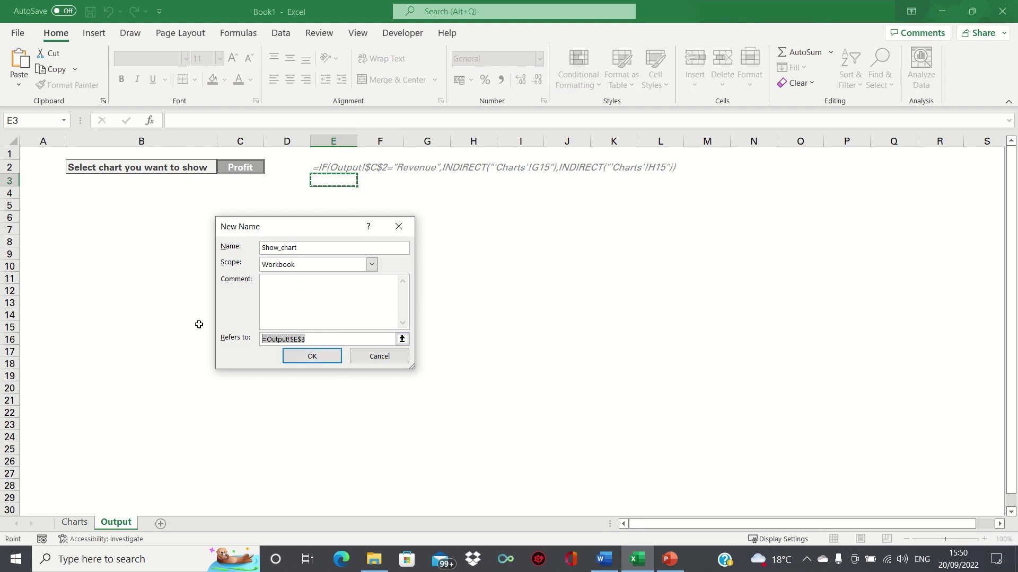
key("ctrl+v")
key("Return")
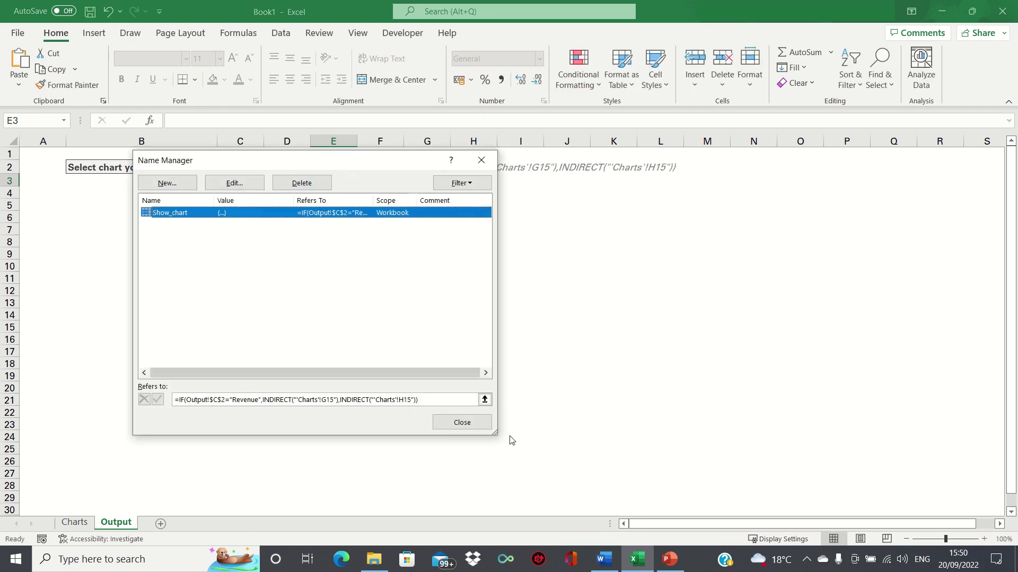
left_click(459, 423)
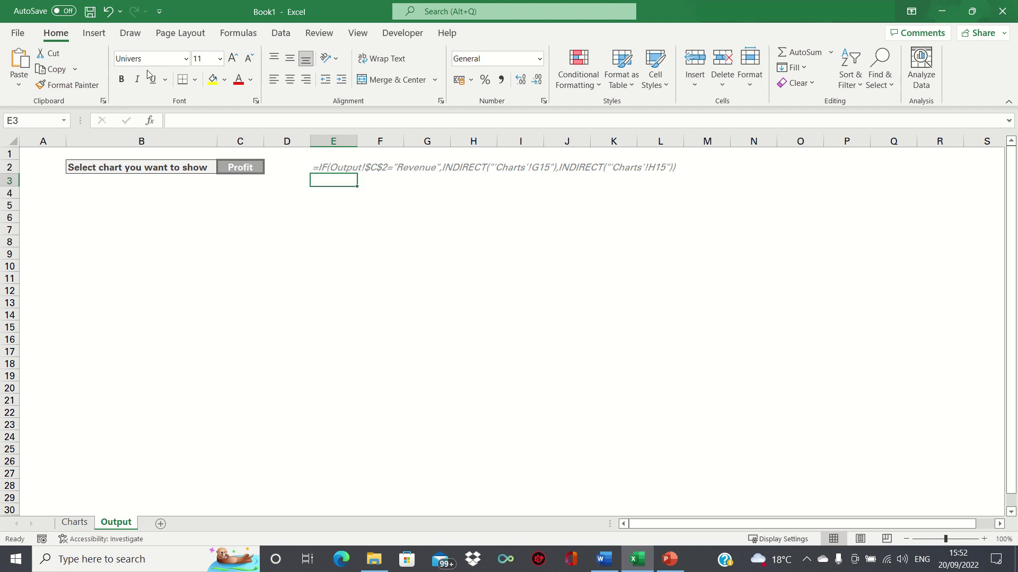
Insert the stock image of medical staff onto the Output sheet.
left_click(101, 36)
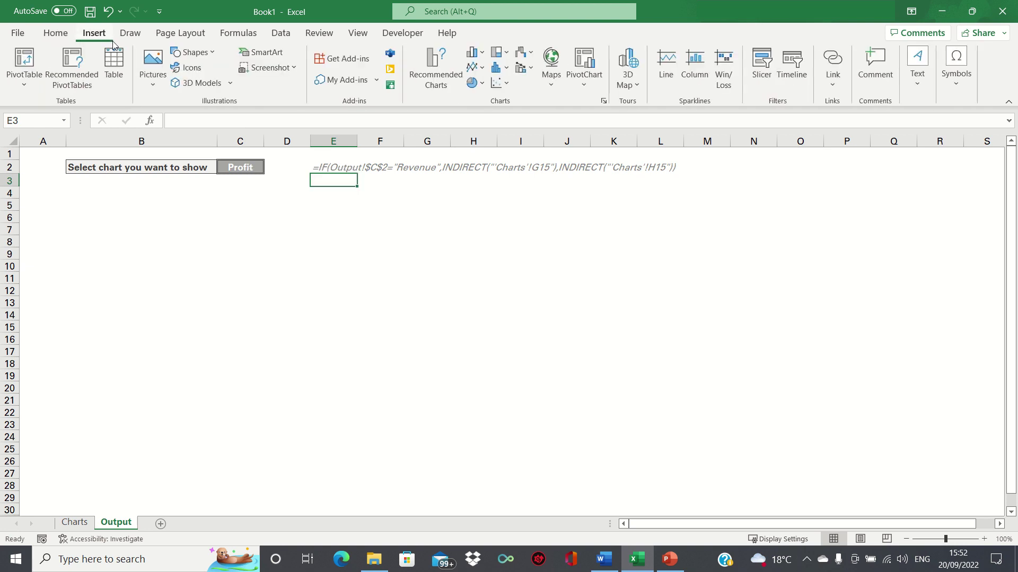
left_click(158, 71)
left_click(187, 141)
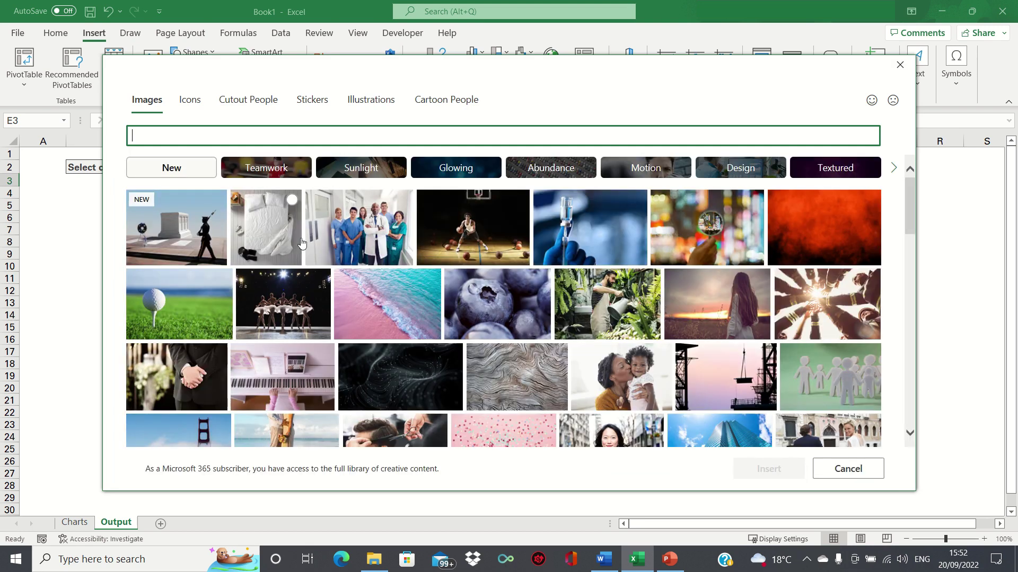
left_click(351, 241)
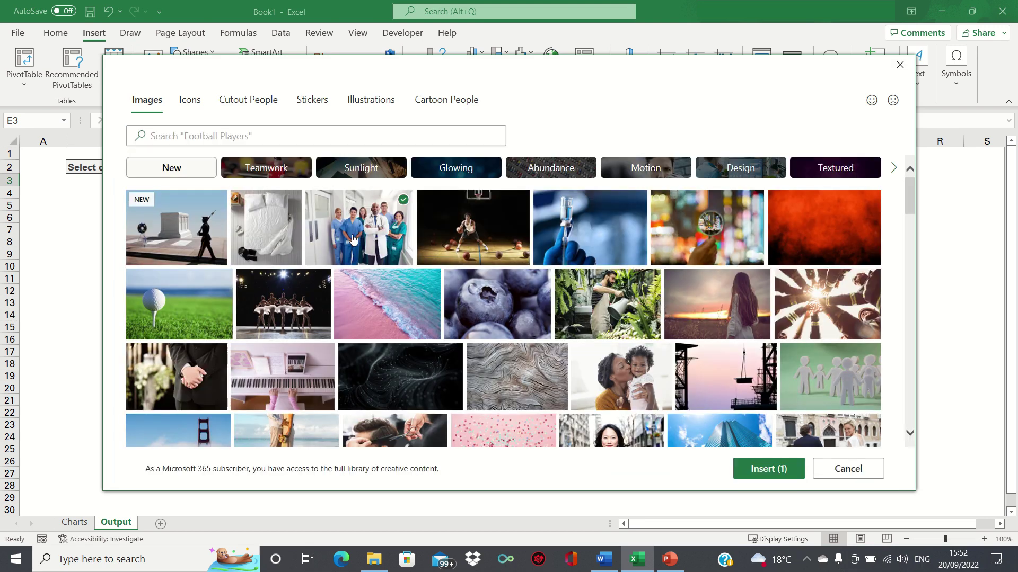
left_click(781, 470)
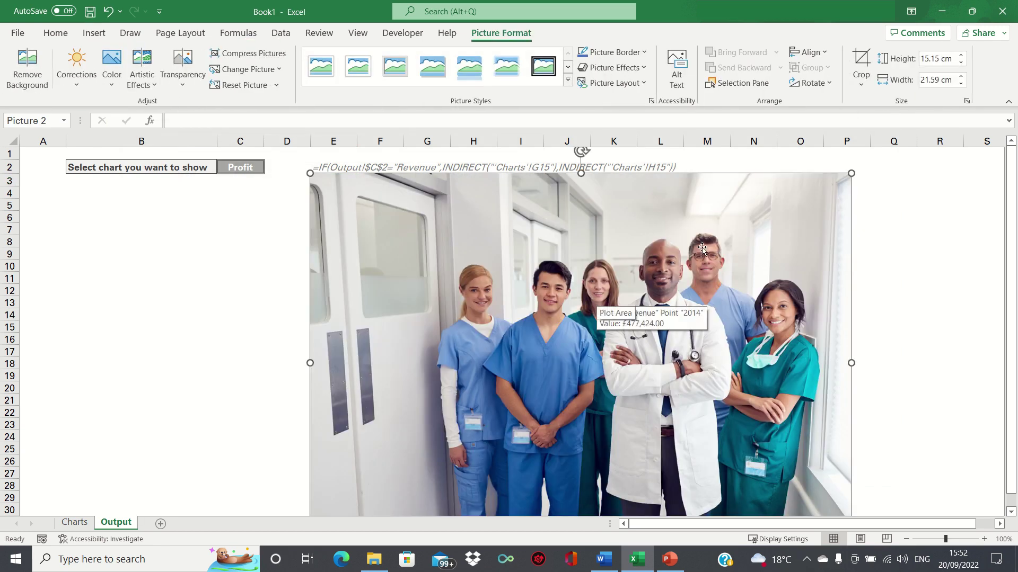
Shrink the photo to about 9 by 13 cm, move it to B5, and link it to =Show_chart.
left_click_drag(845, 182, 631, 332)
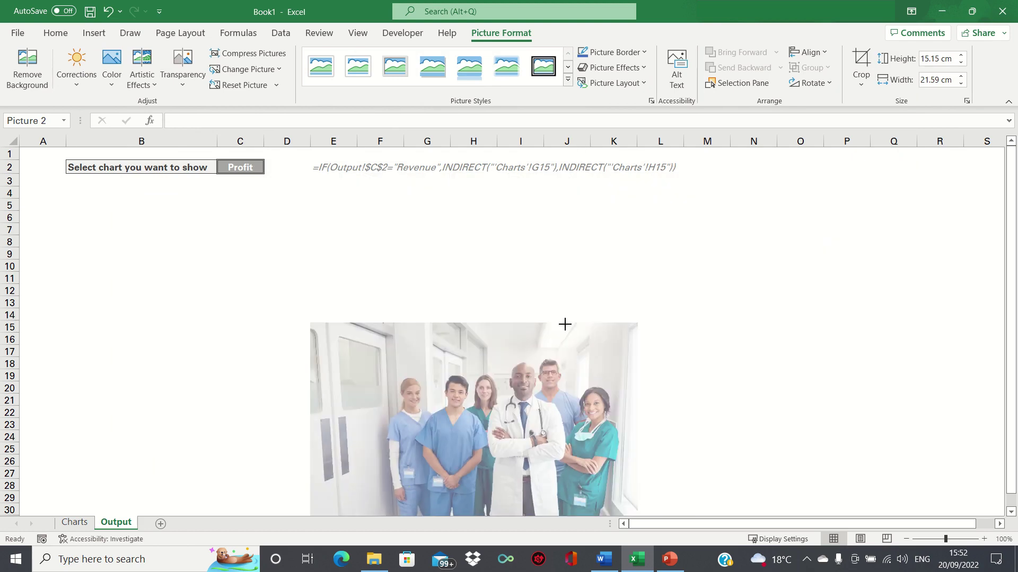
left_click_drag(408, 380, 164, 257)
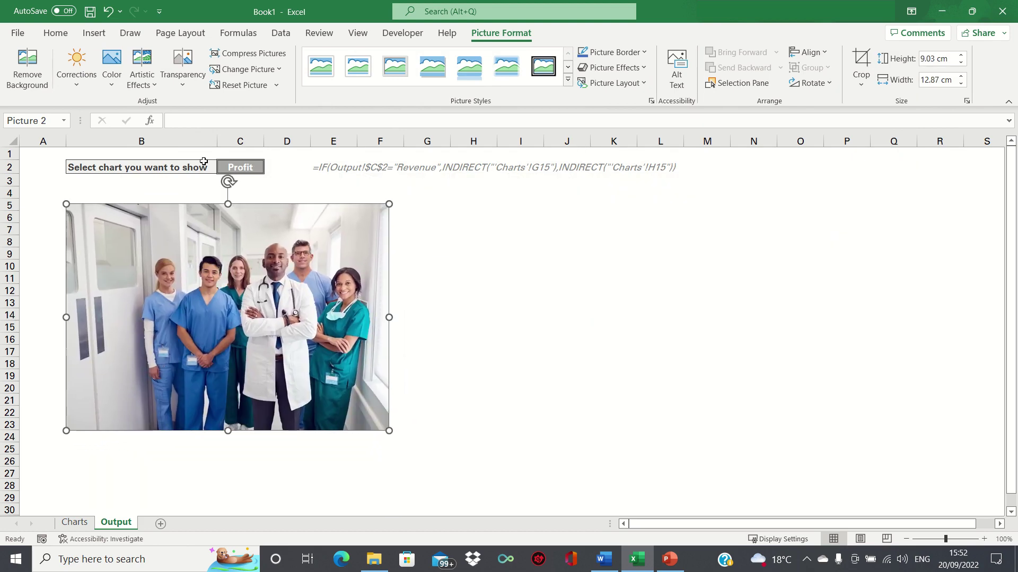
left_click(191, 126)
type("=show")
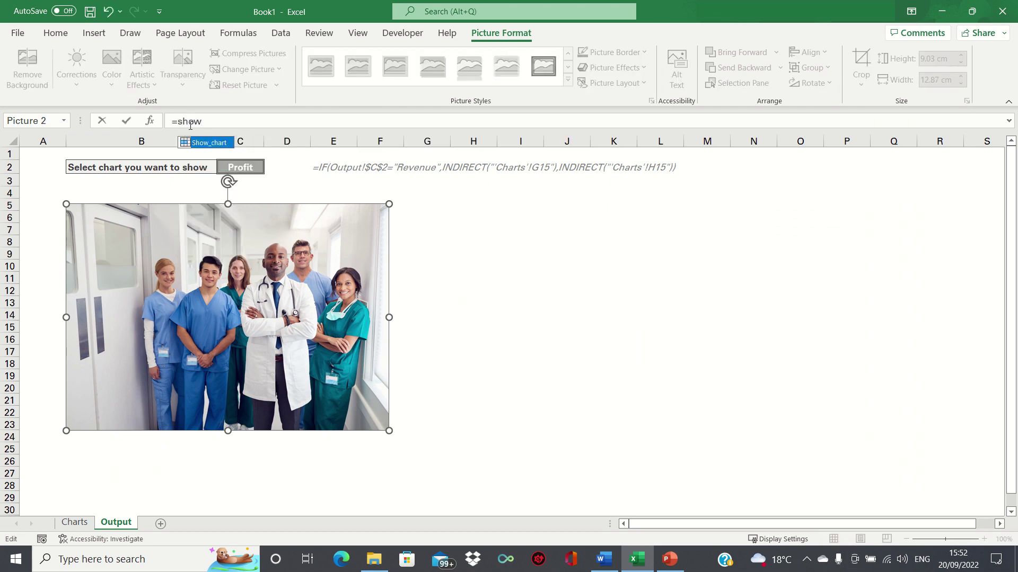
double_click(206, 141)
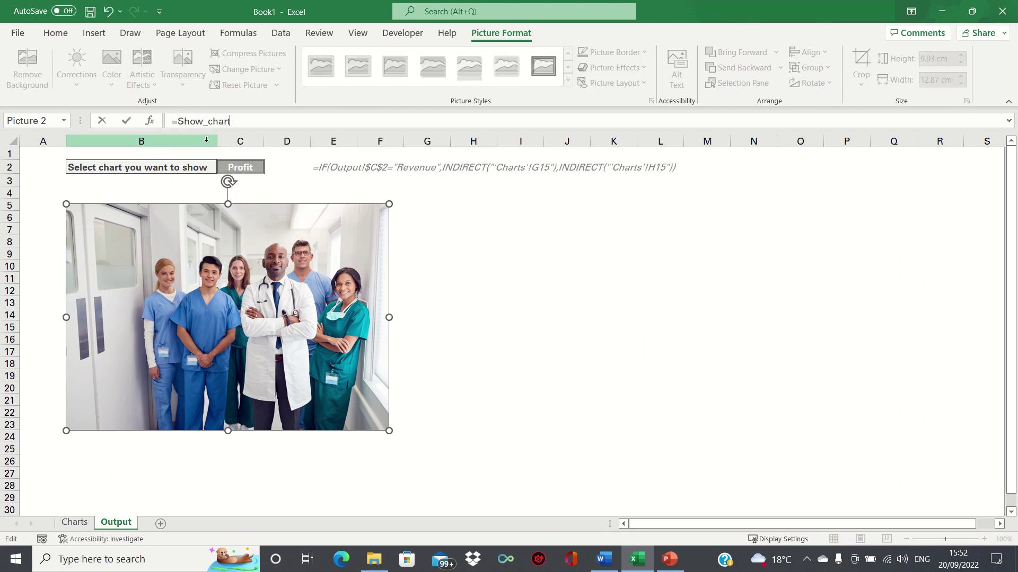
key("Return")
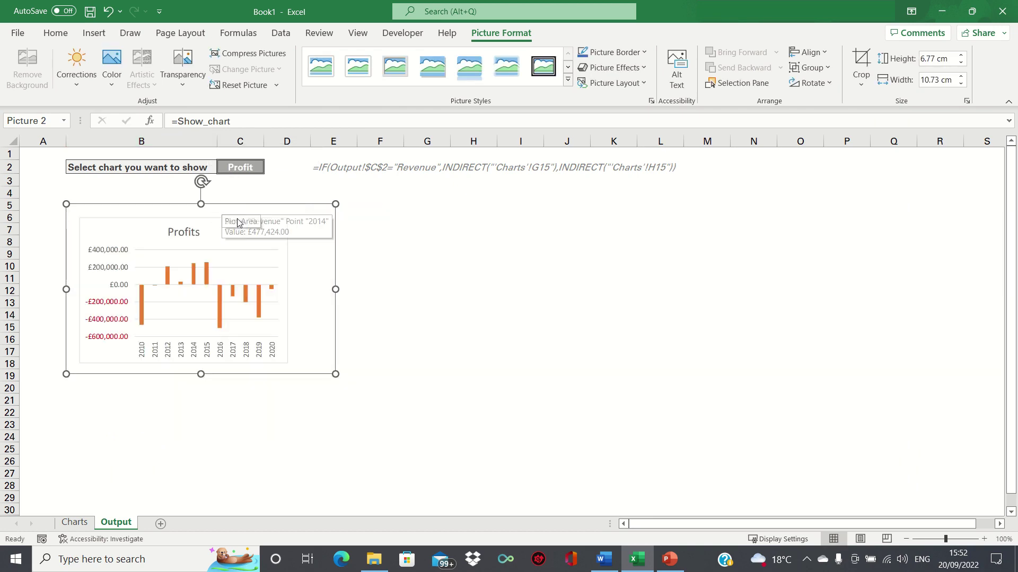
left_click(242, 164)
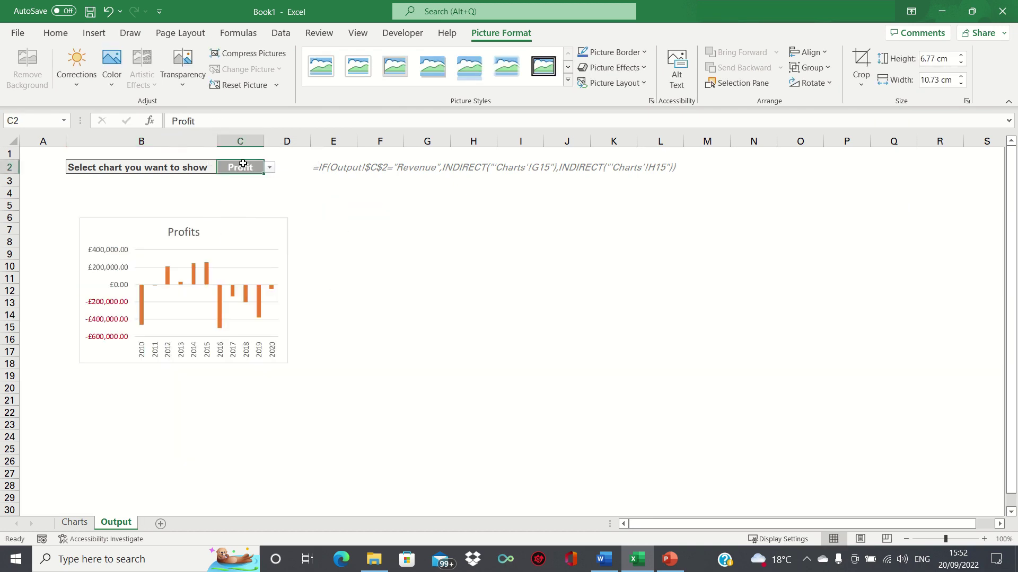
left_click(269, 168)
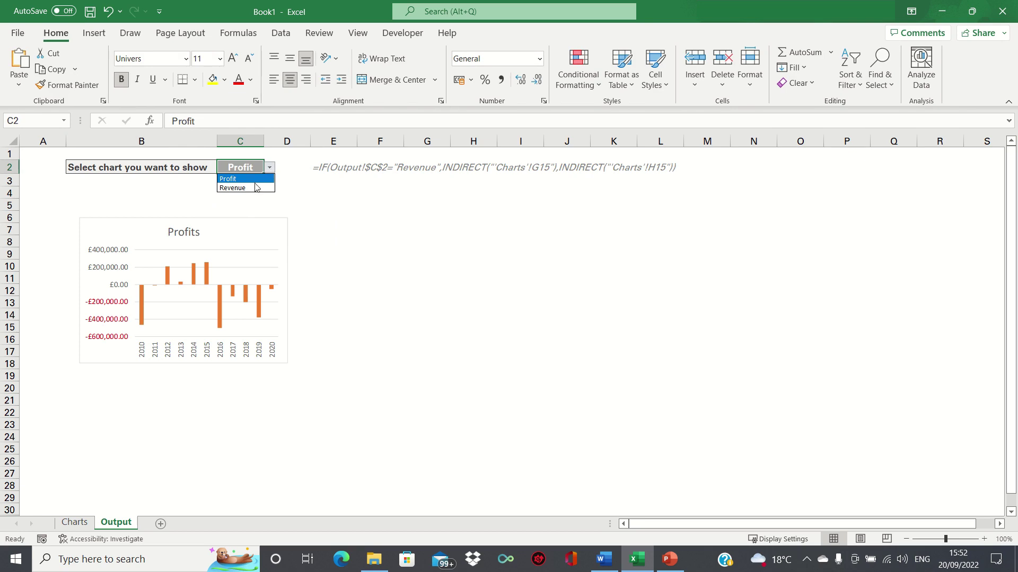
left_click(255, 187)
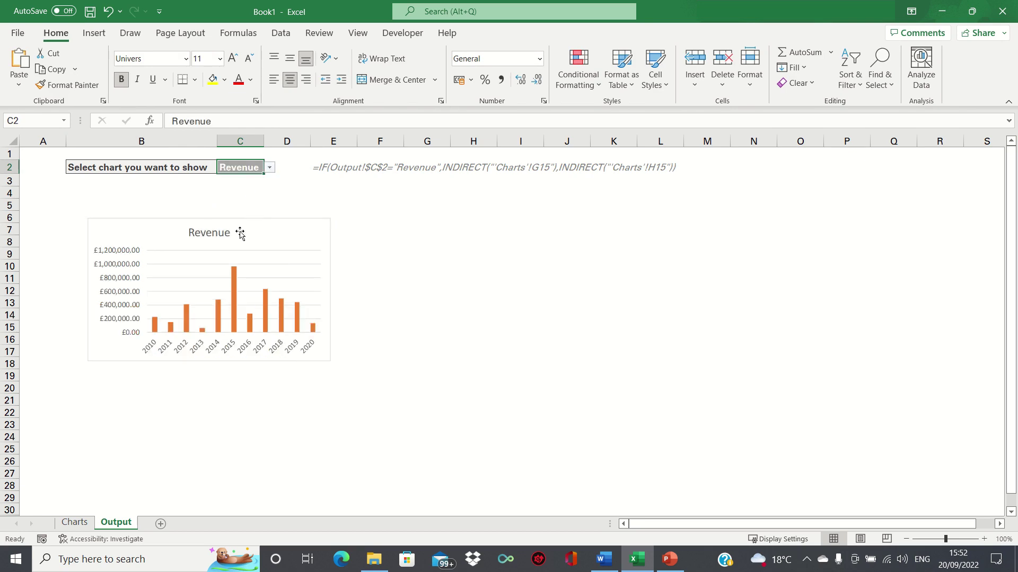
left_click(270, 168)
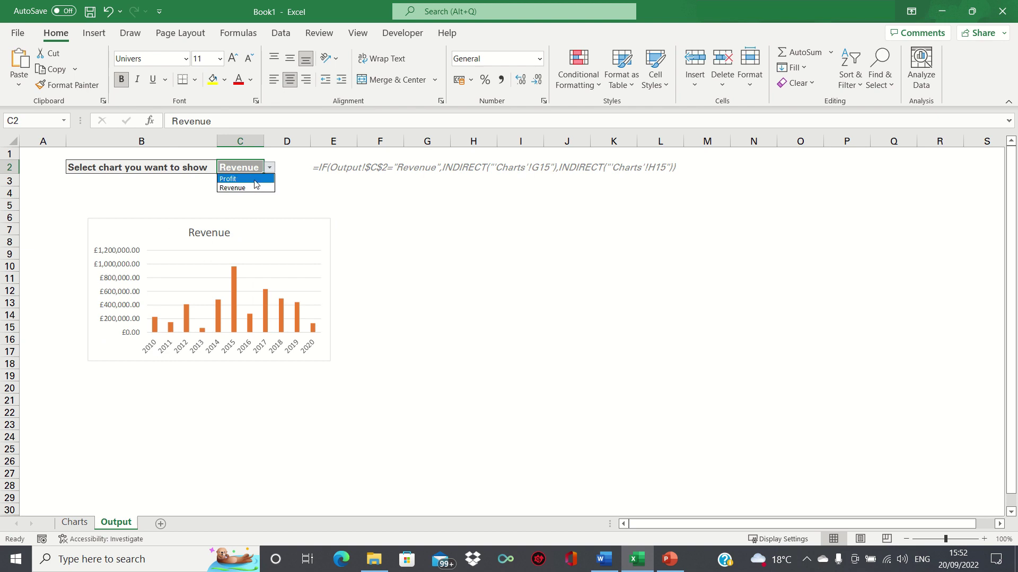
left_click(254, 180)
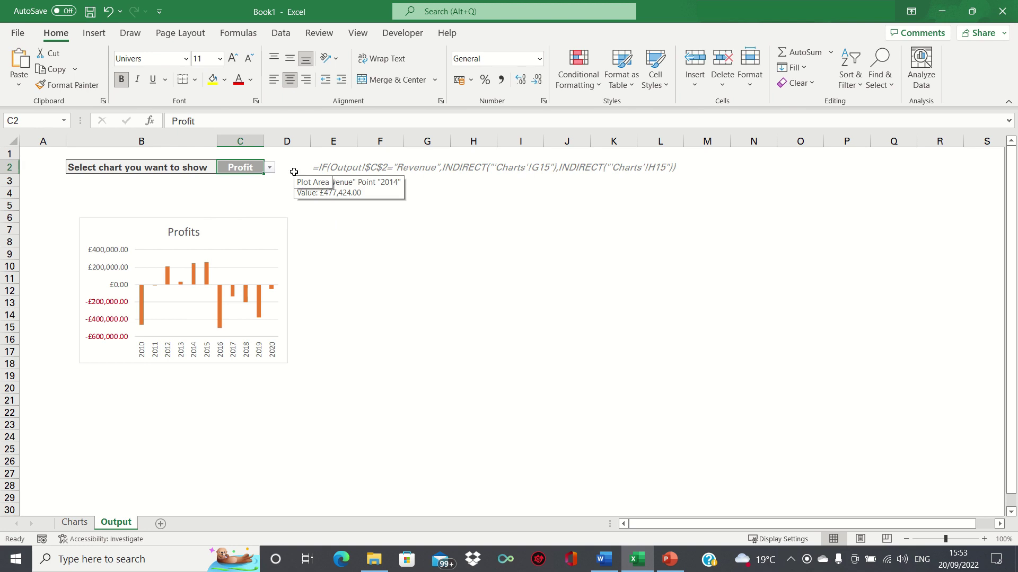
key("ctrl+Page_Up")
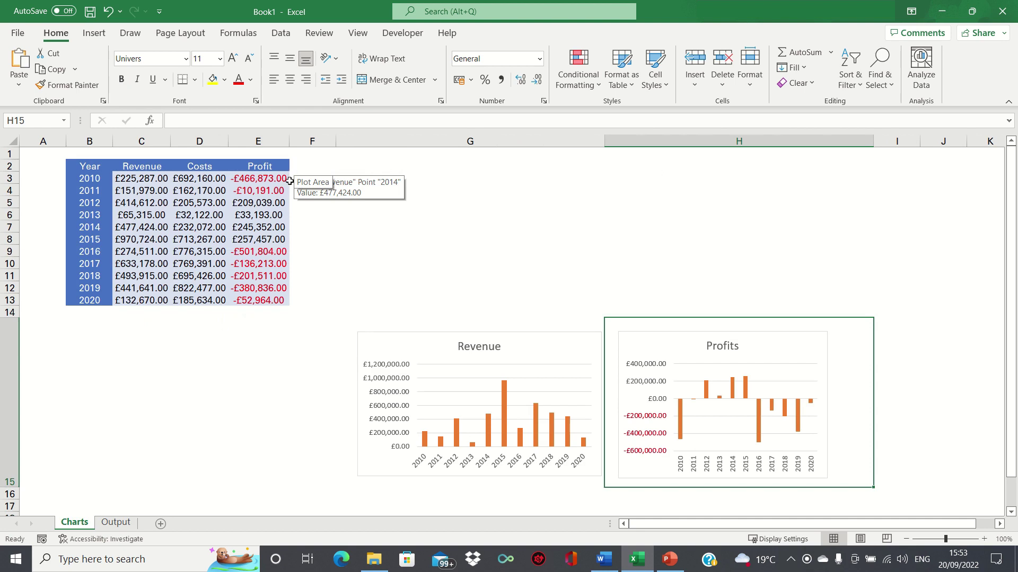
left_click(463, 380)
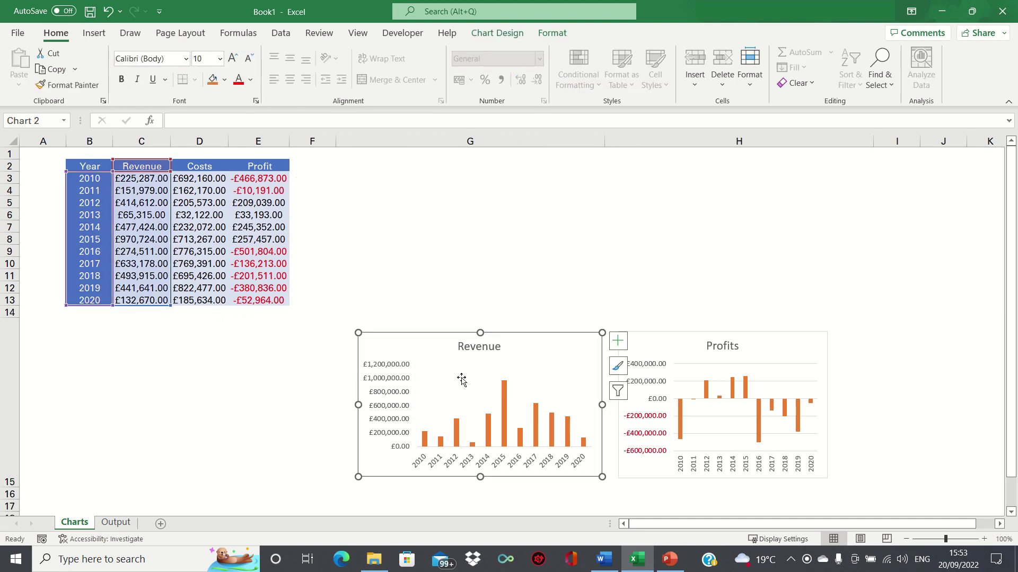
left_click(691, 363)
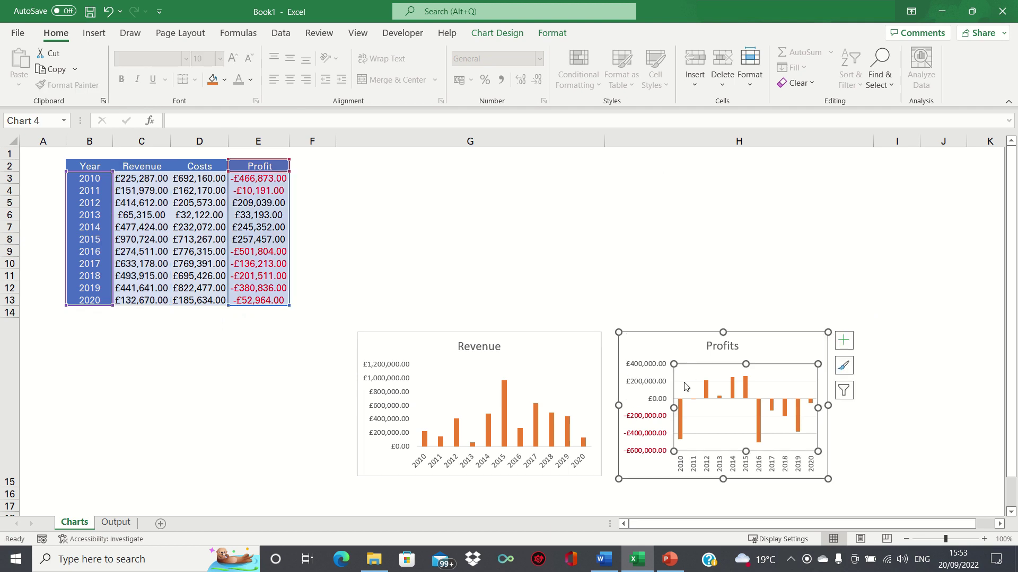
key("Escape")
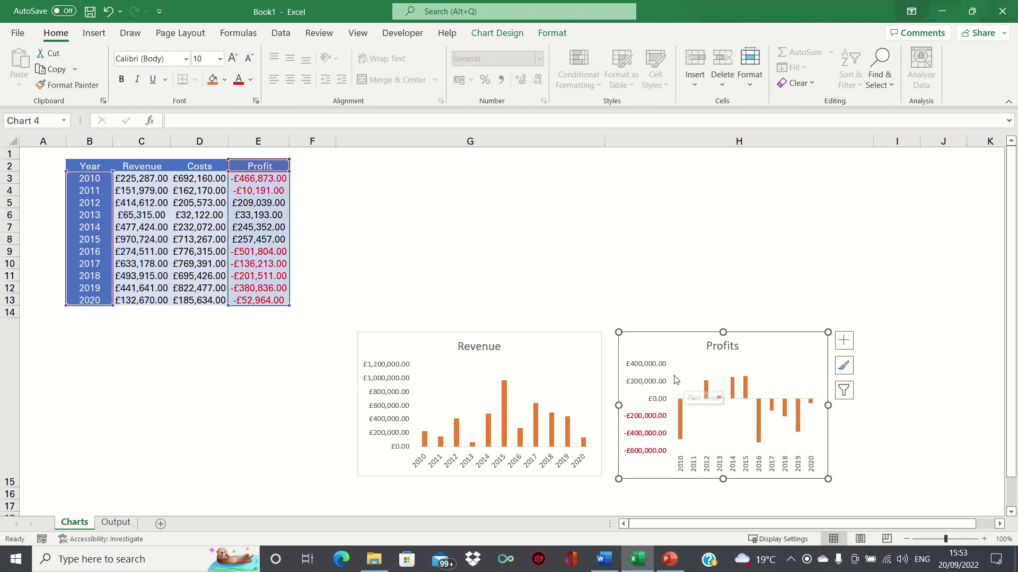
left_click(550, 246)
key("ctrl+Page_Down")
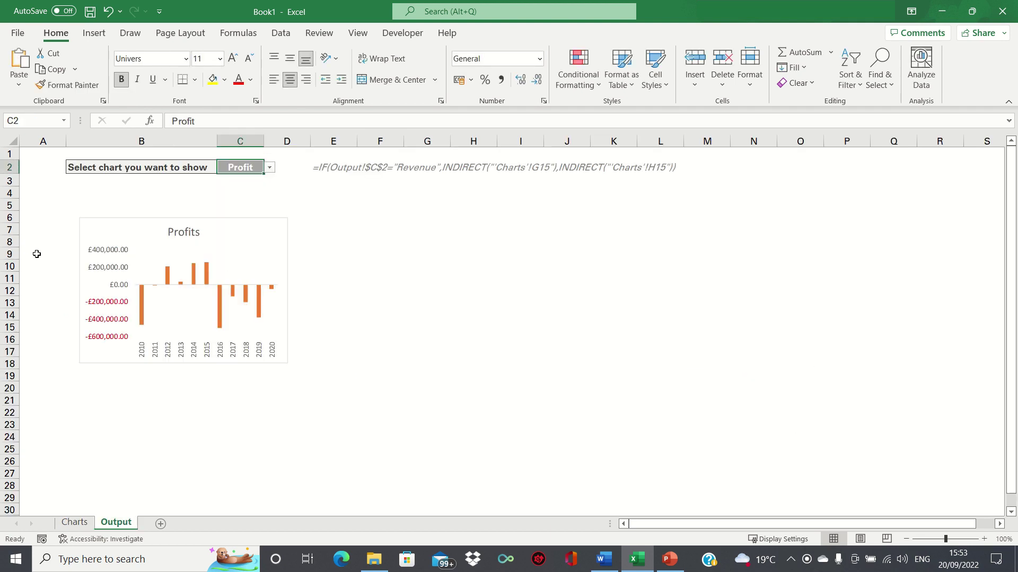
Pick Revenue from the C2 dropdown so the linked picture shows the Revenue column chart.
left_click(270, 168)
left_click(258, 187)
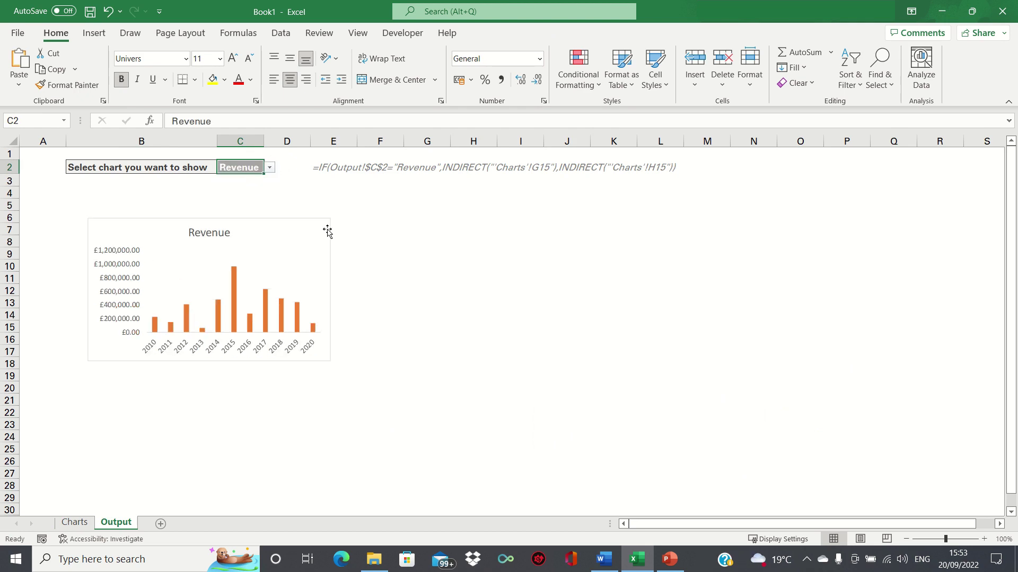